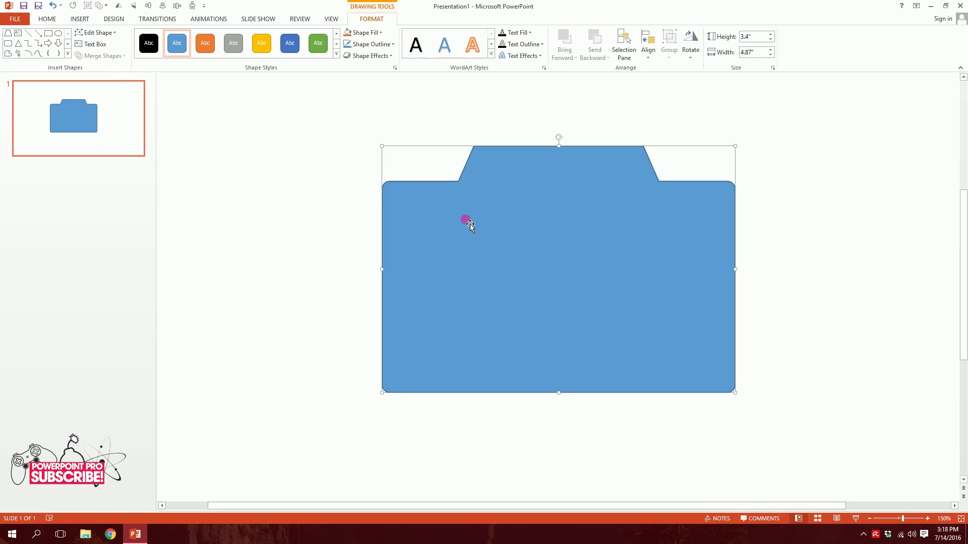
# Step: Remove the camera body's fill and give it a dark grey 4½ pt outline
pyautogui.click(379, 33)
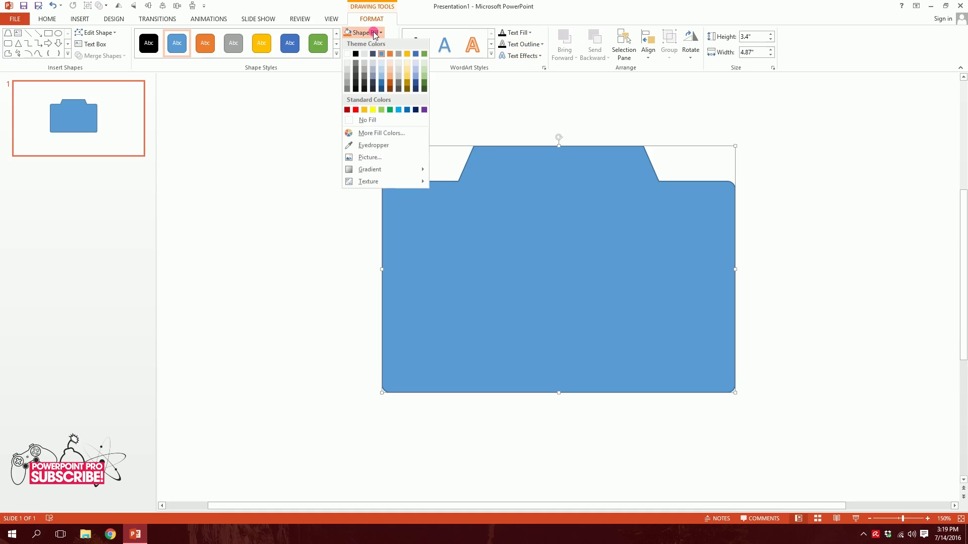
pyautogui.click(344, 124)
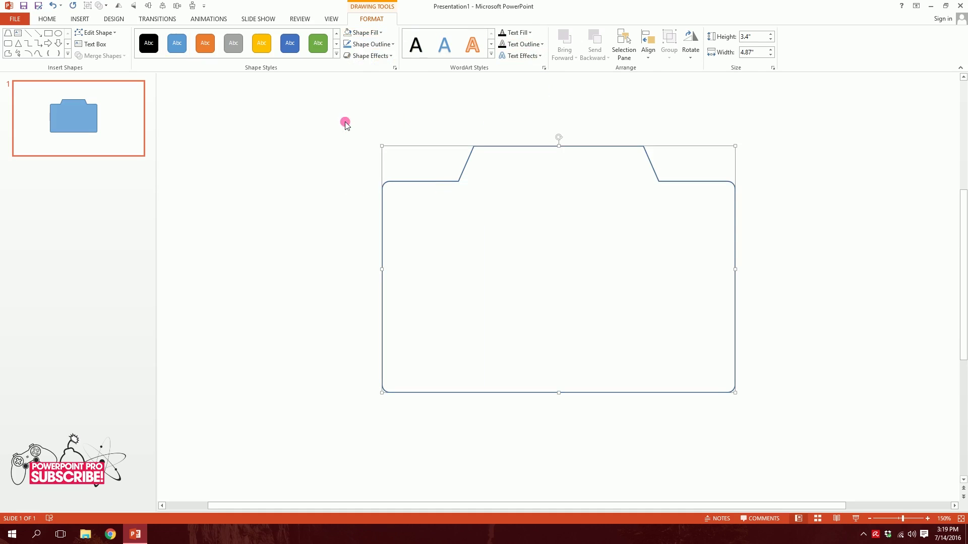
pyautogui.click(372, 45)
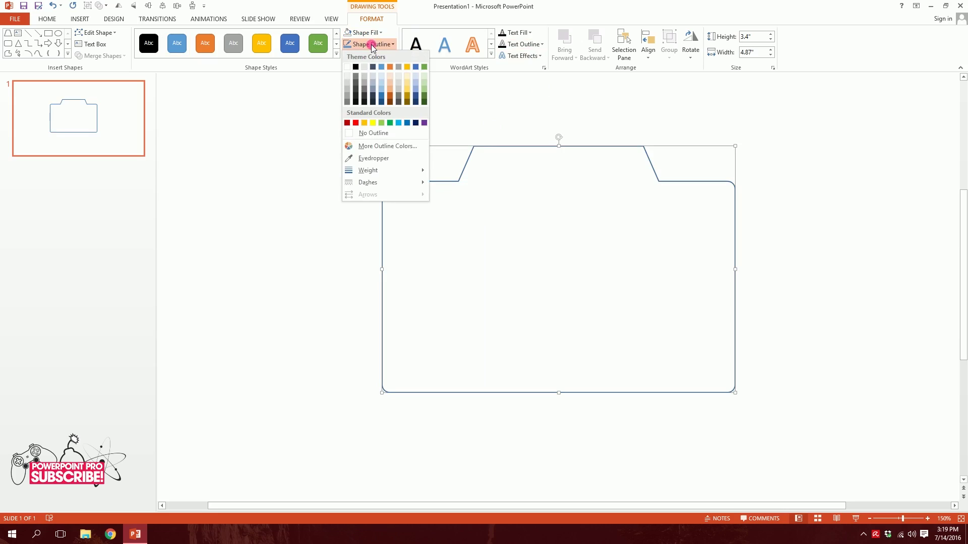
pyautogui.click(356, 89)
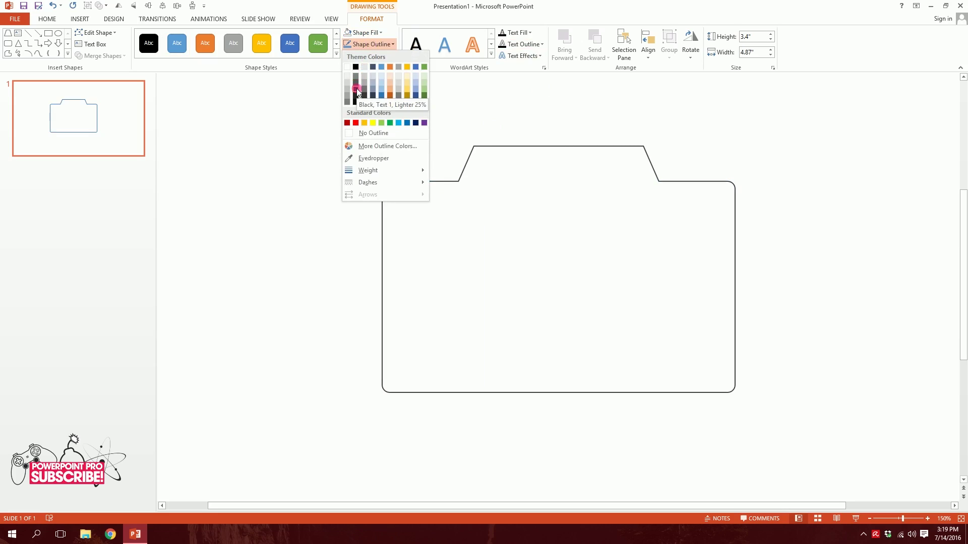
pyautogui.click(357, 89)
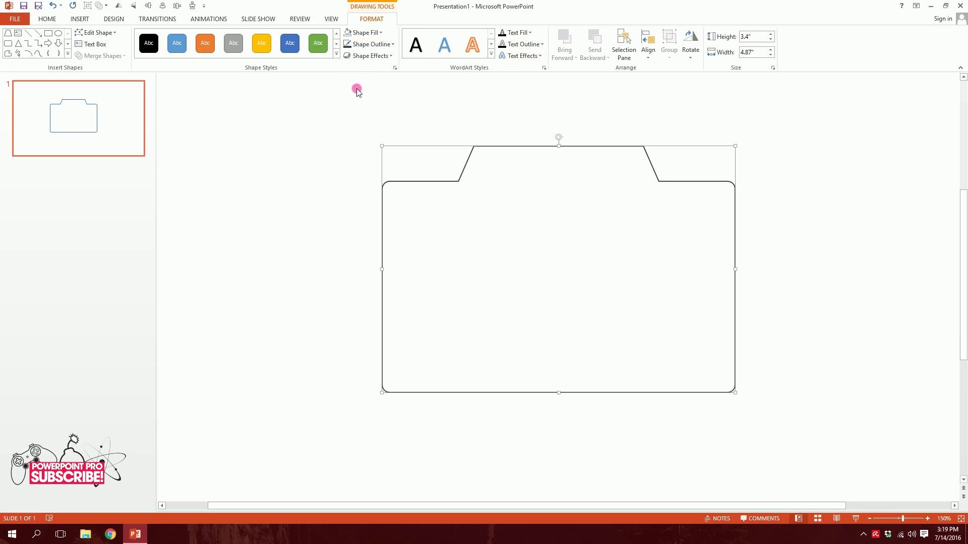
pyautogui.click(386, 45)
pyautogui.moveTo(389, 170)
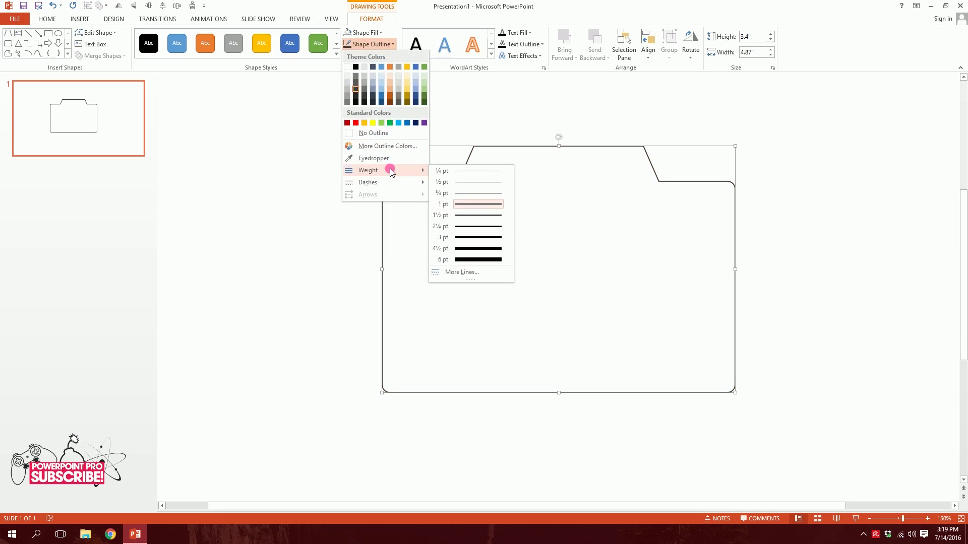
pyautogui.click(477, 249)
# Step: Resize the camera body to 3" tall and centre it horizontally on the slide
pyautogui.scroll(-5, 512, 222)
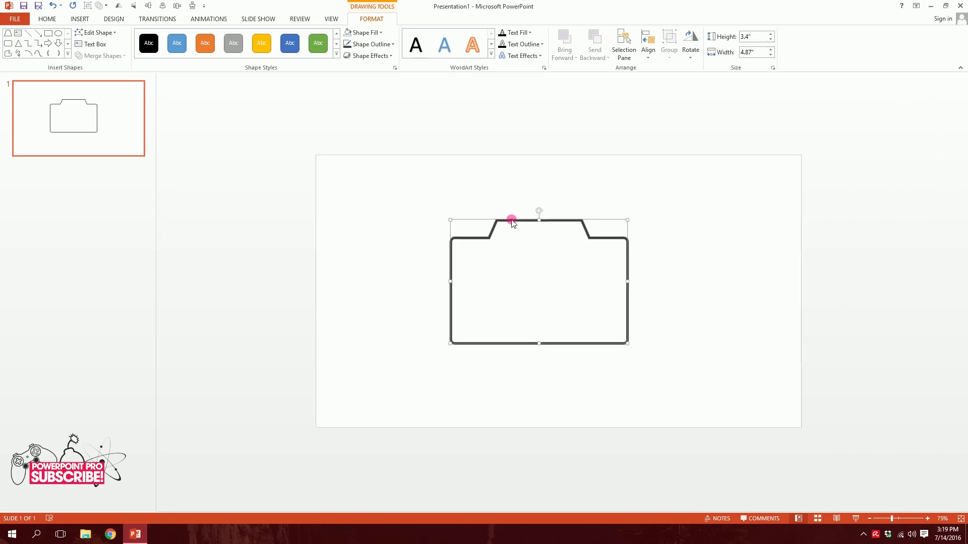
pyautogui.moveTo(539, 220); pyautogui.dragTo(540, 233)
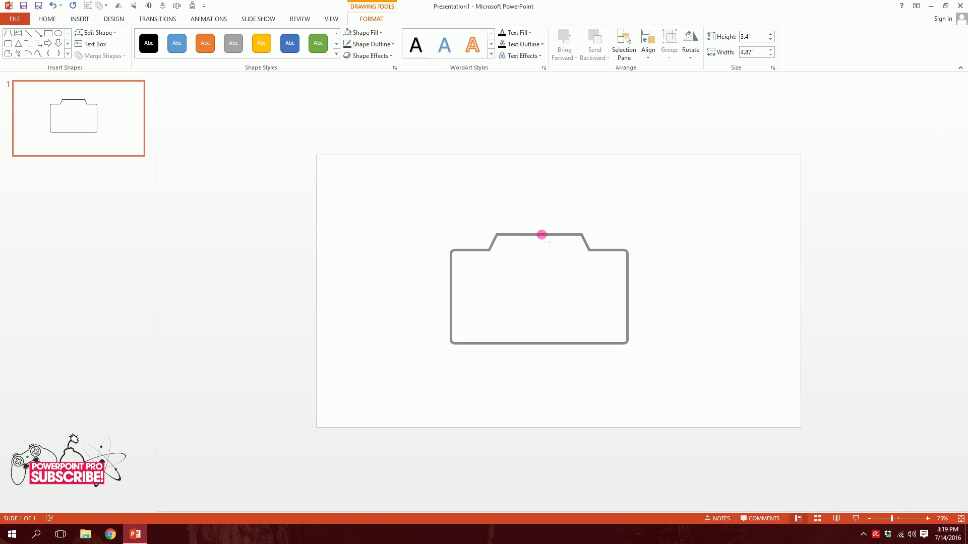
pyautogui.moveTo(608, 255); pyautogui.dragTo(647, 261)
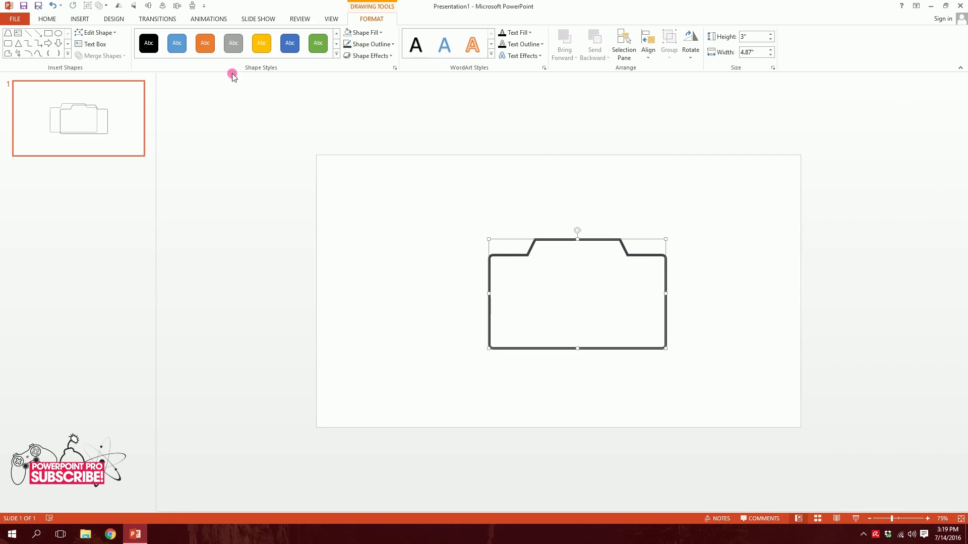
pyautogui.click(149, 5)
pyautogui.click(407, 185)
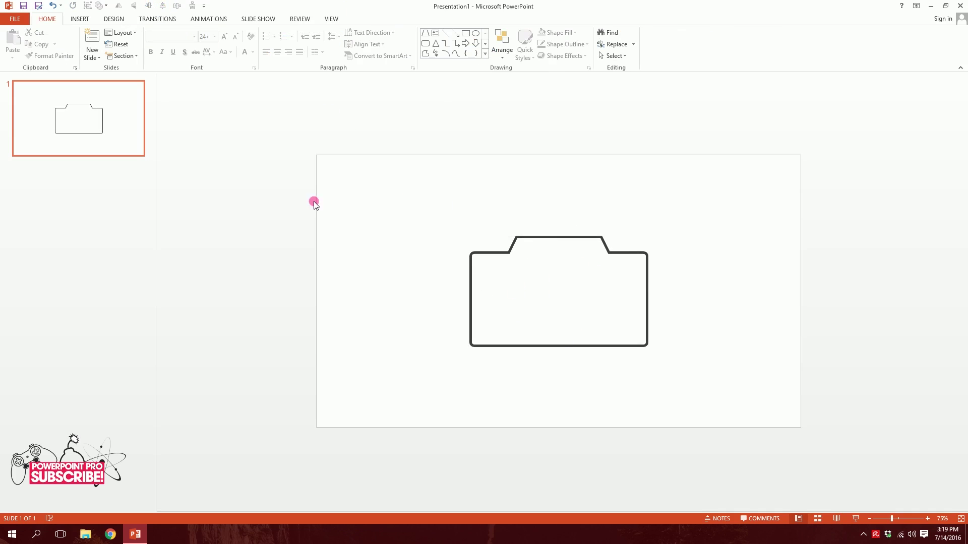
# Step: Draw a 2.17" oval lens circle centred inside the camera body and fill it white
pyautogui.click(81, 18)
pyautogui.click(166, 42)
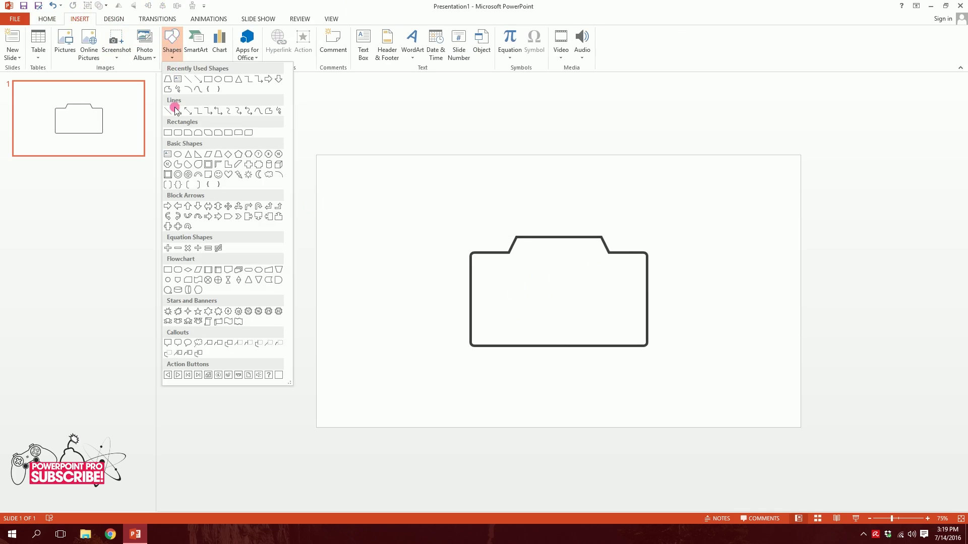
pyautogui.click(179, 156)
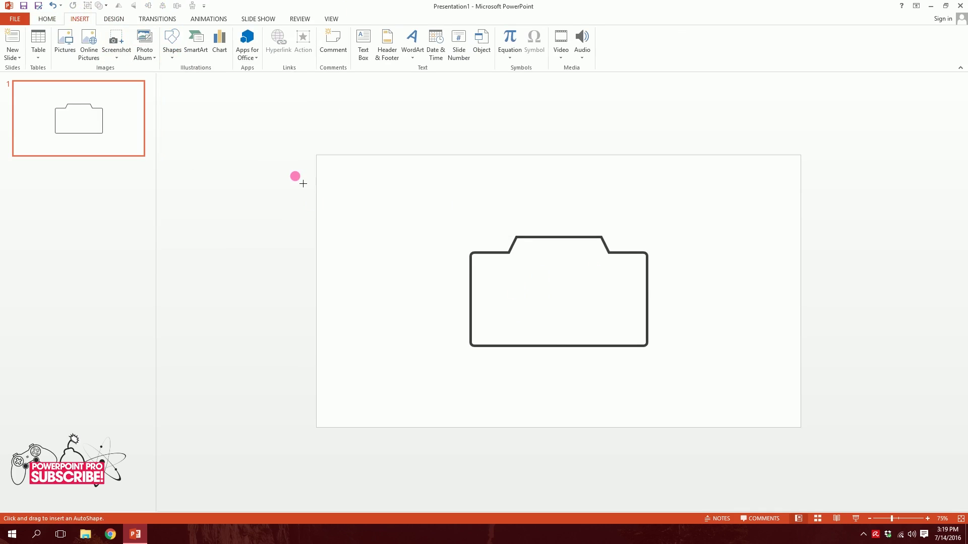
pyautogui.moveTo(533, 274); pyautogui.dragTo(605, 315)
pyautogui.scroll(5, 590, 313)
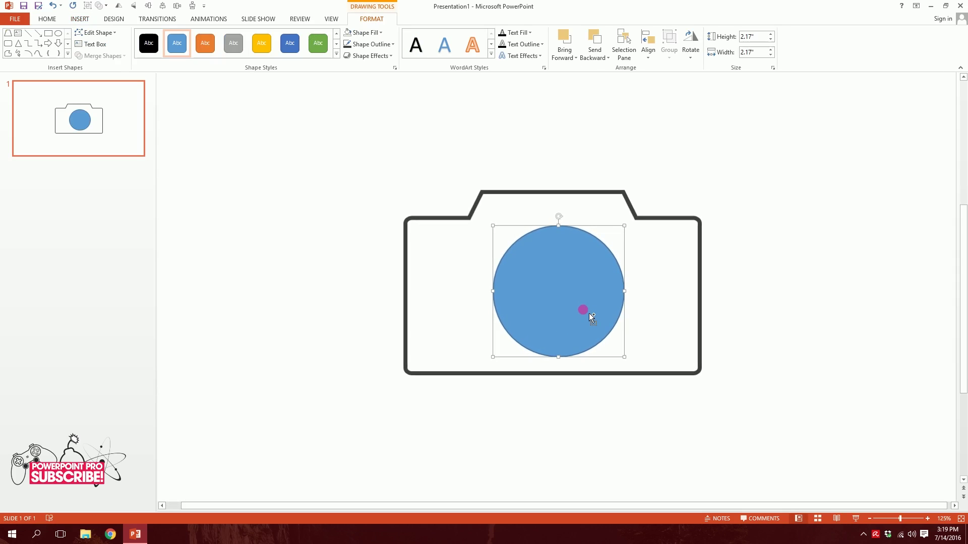
pyautogui.moveTo(580, 322); pyautogui.dragTo(553, 311)
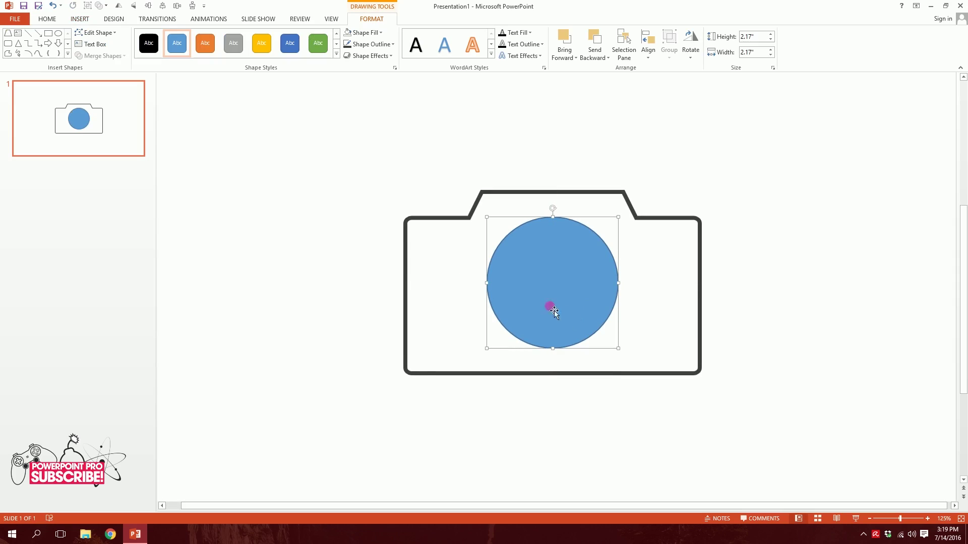
pyautogui.click(362, 35)
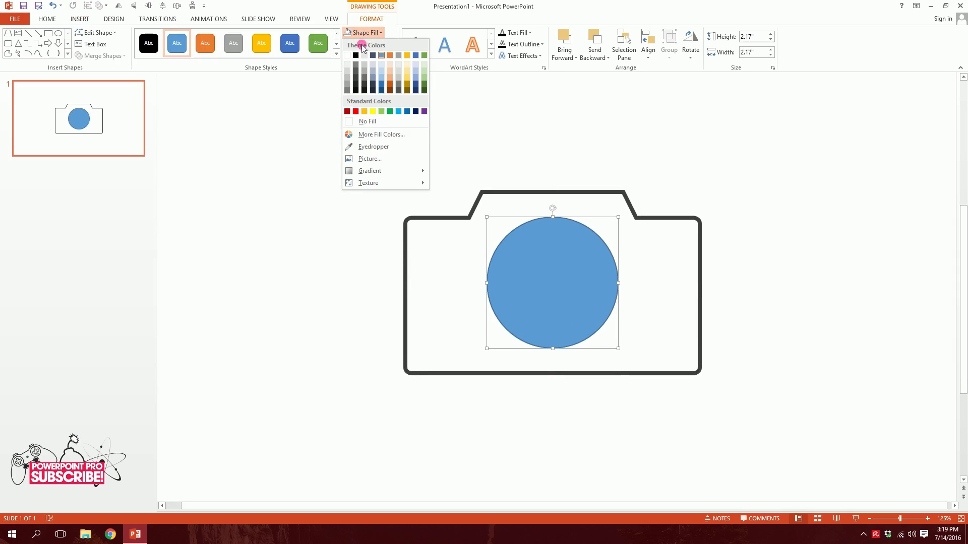
pyautogui.click(350, 54)
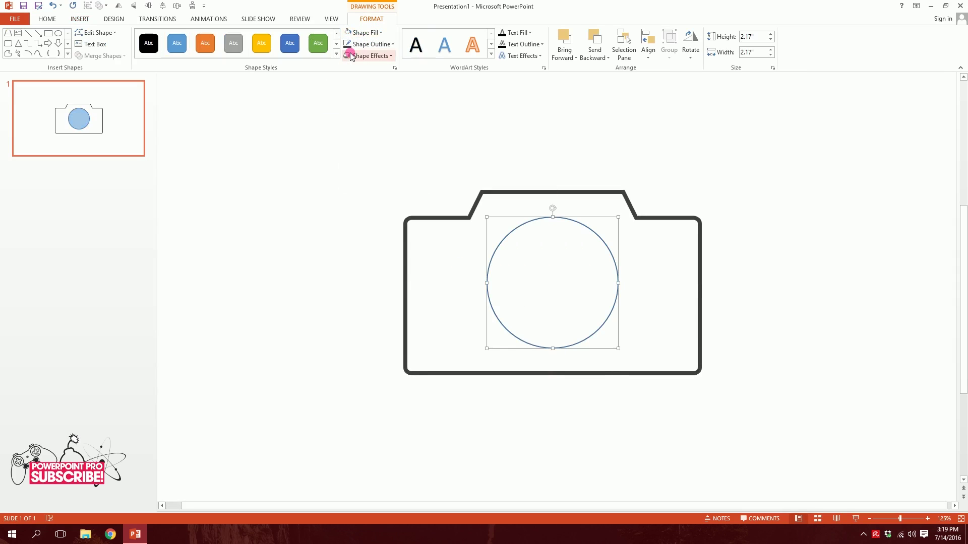
pyautogui.click(496, 194)
# Step: Copy the camera body's thick dark grey outline onto the lens circle with Format Painter
pyautogui.click(47, 19)
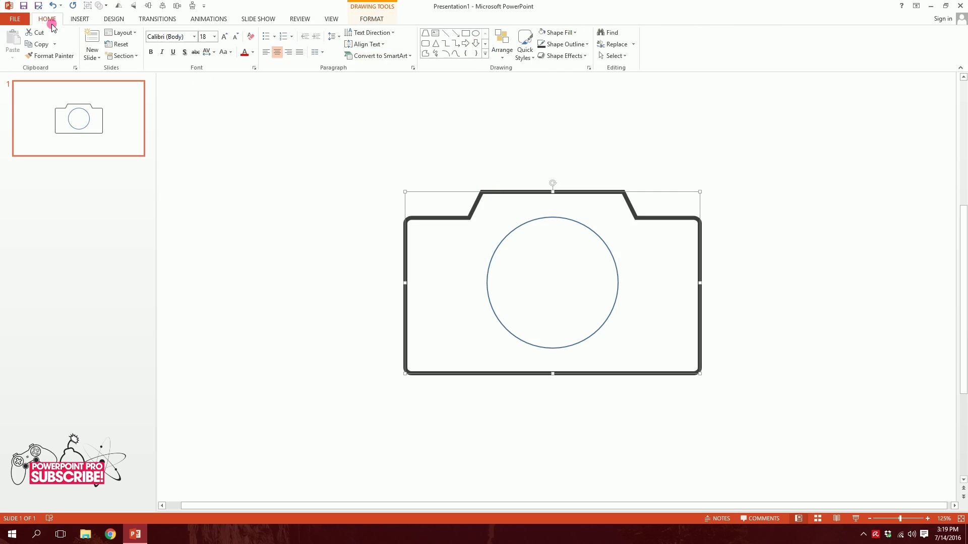
pyautogui.click(50, 56)
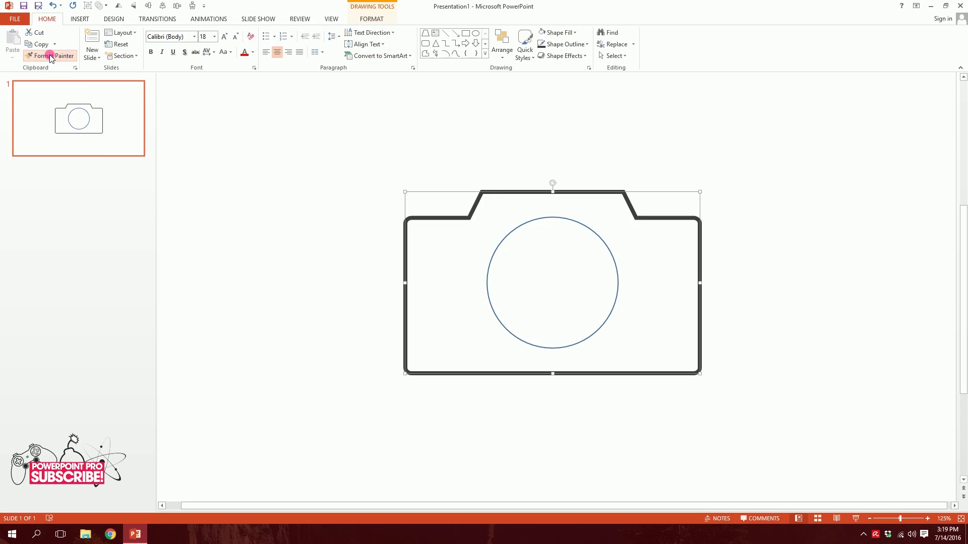
pyautogui.click(523, 236)
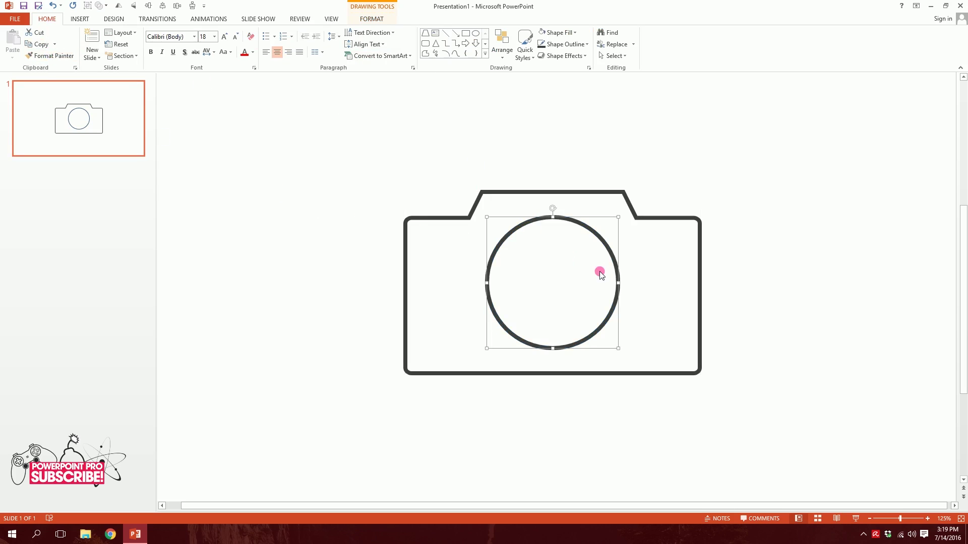
pyautogui.click(554, 292)
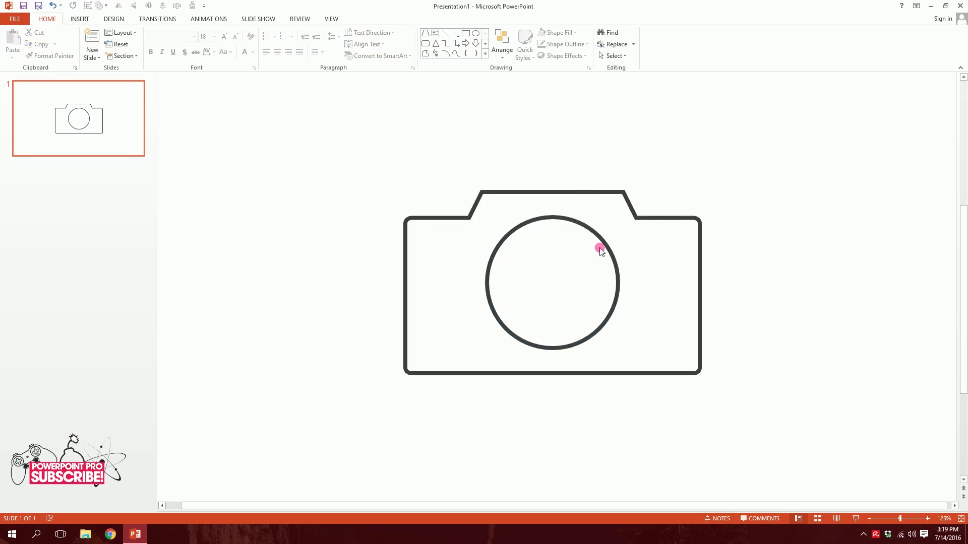
pyautogui.moveTo(600, 244); pyautogui.dragTo(572, 247)
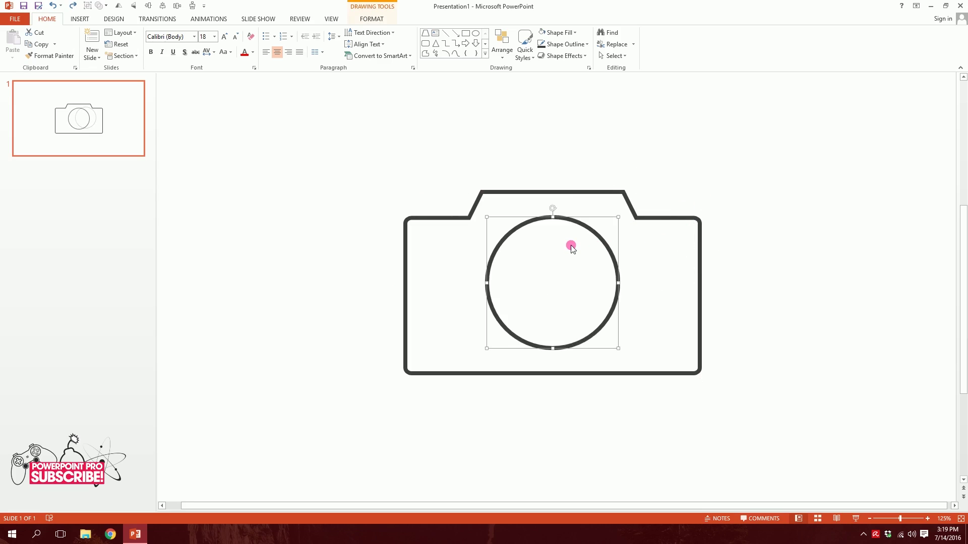
# Step: Duplicate the lens circle, fill the copy dark grey, and shrink it centred inside the lens
pyautogui.hotkey('ctrl', 'd')
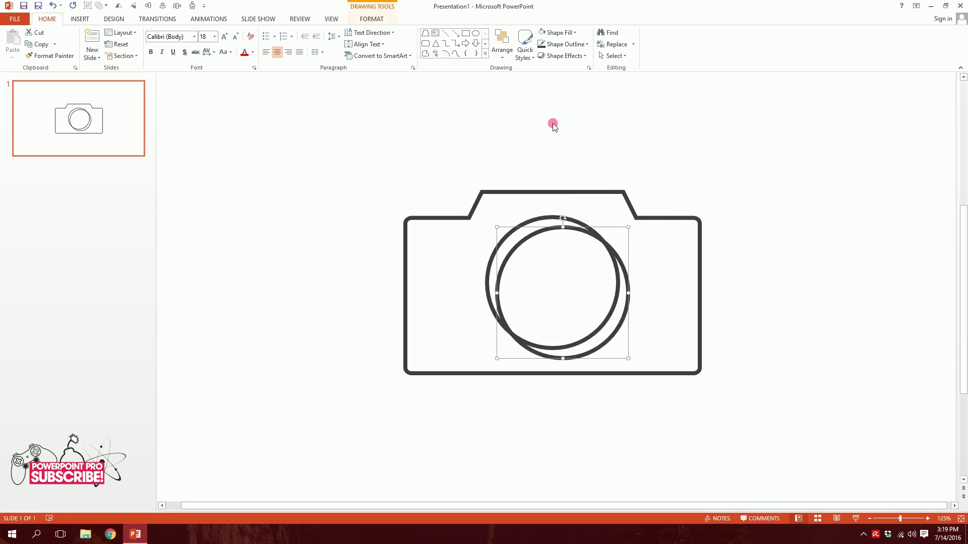
pyautogui.click(563, 35)
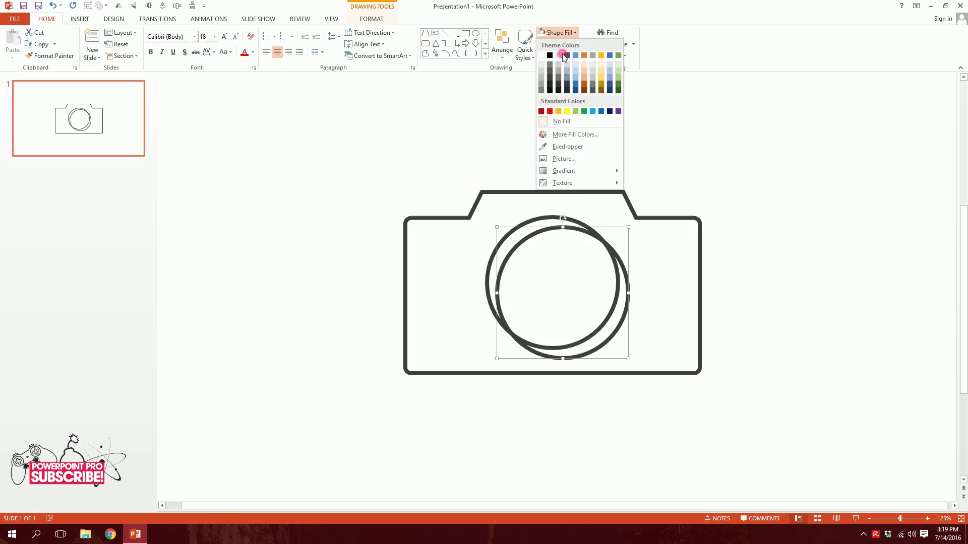
pyautogui.click(549, 80)
pyautogui.moveTo(631, 359); pyautogui.dragTo(604, 326)
pyautogui.moveTo(546, 287); pyautogui.dragTo(550, 291)
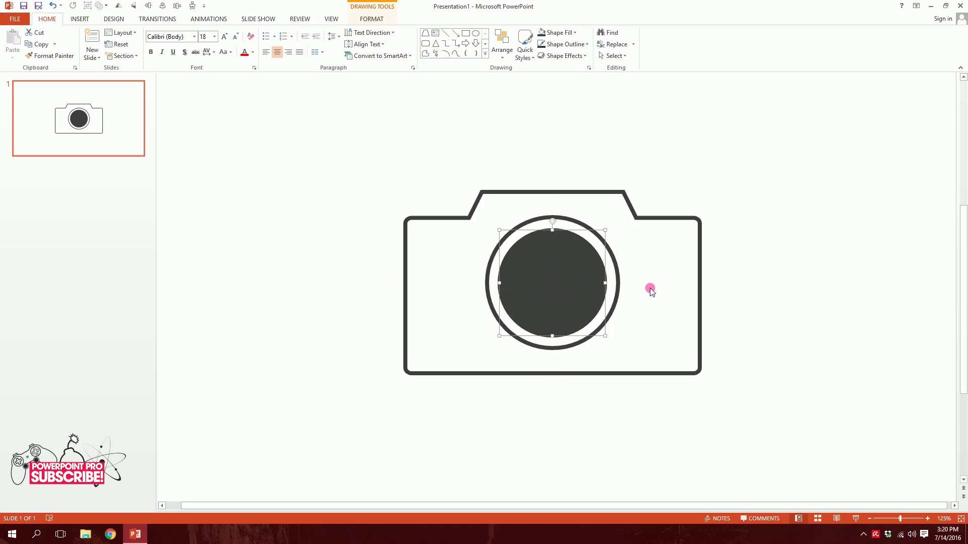
# Step: Turn a spare unfilled circle into an enlarged lens highlight, then nudge the camera body up, centred
pyautogui.moveTo(555, 294); pyautogui.dragTo(719, 258)
pyautogui.click(559, 34)
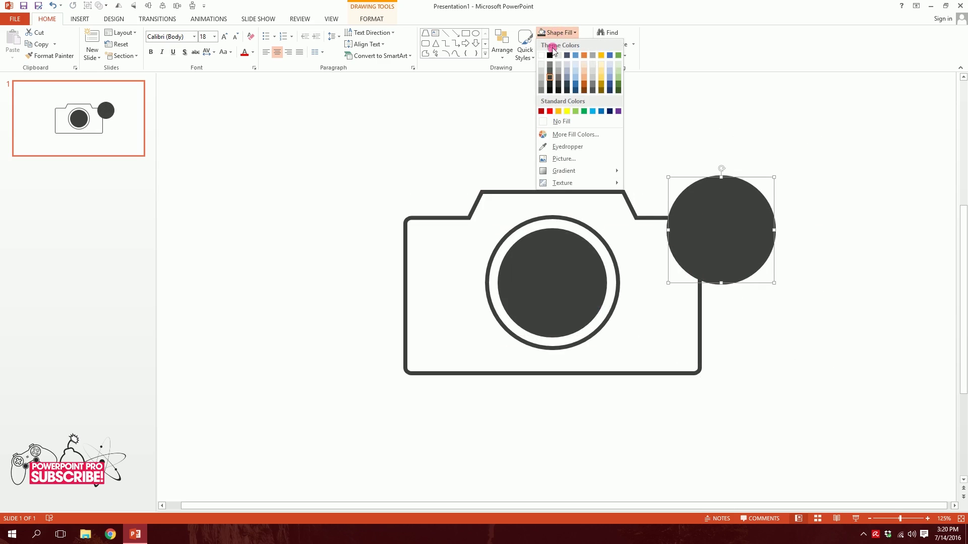
pyautogui.click(560, 121)
pyautogui.moveTo(759, 216); pyautogui.dragTo(601, 275)
pyautogui.moveTo(623, 239); pyautogui.dragTo(560, 294)
pyautogui.moveTo(535, 336); pyautogui.dragTo(540, 315)
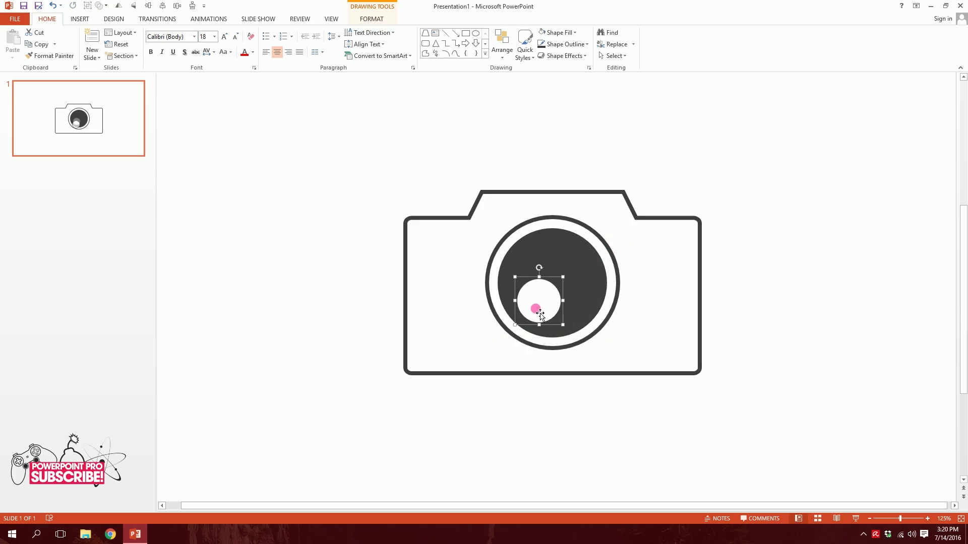
pyautogui.moveTo(568, 280); pyautogui.dragTo(592, 244)
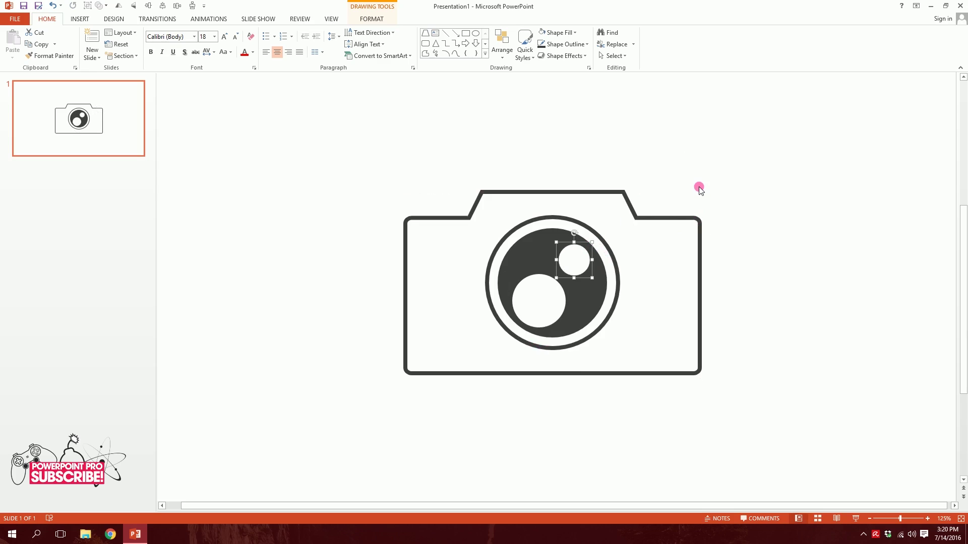
pyautogui.click(699, 187)
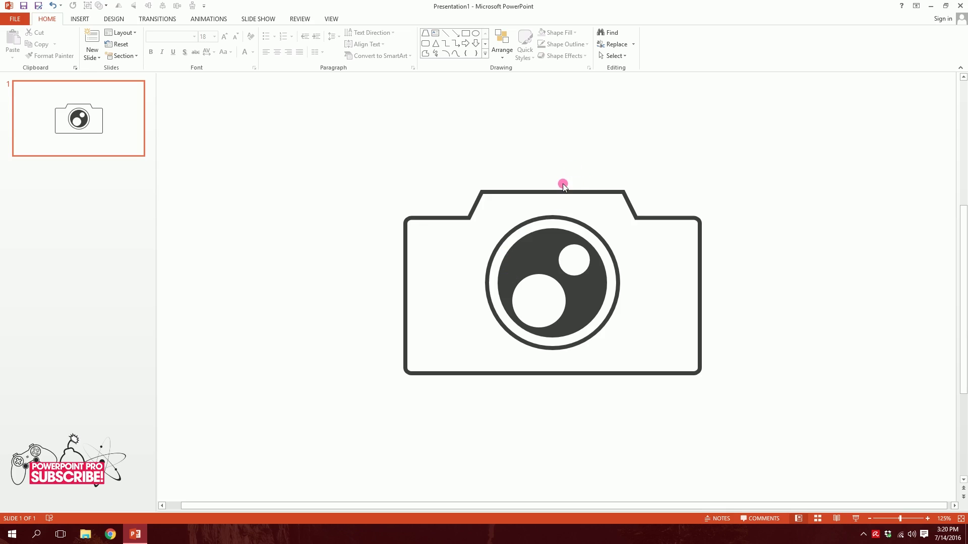
pyautogui.moveTo(584, 199); pyautogui.dragTo(582, 191)
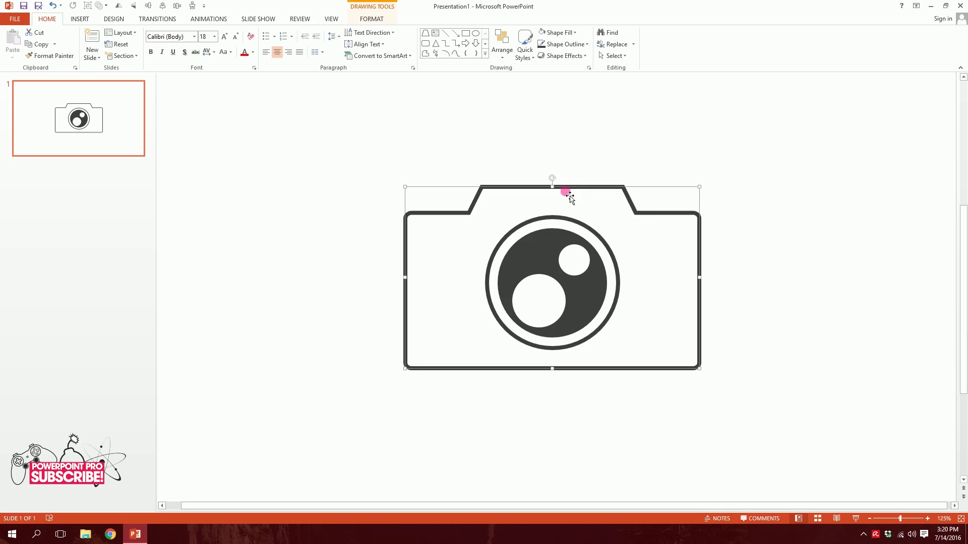
# Step: Draw a tall rectangle through the camera's centre from bottom to top
pyautogui.click(80, 19)
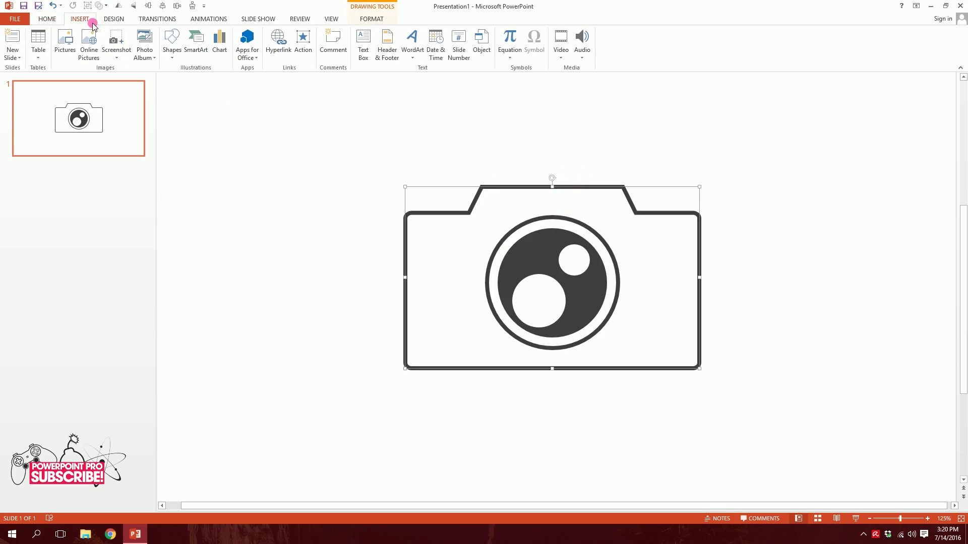
pyautogui.click(168, 50)
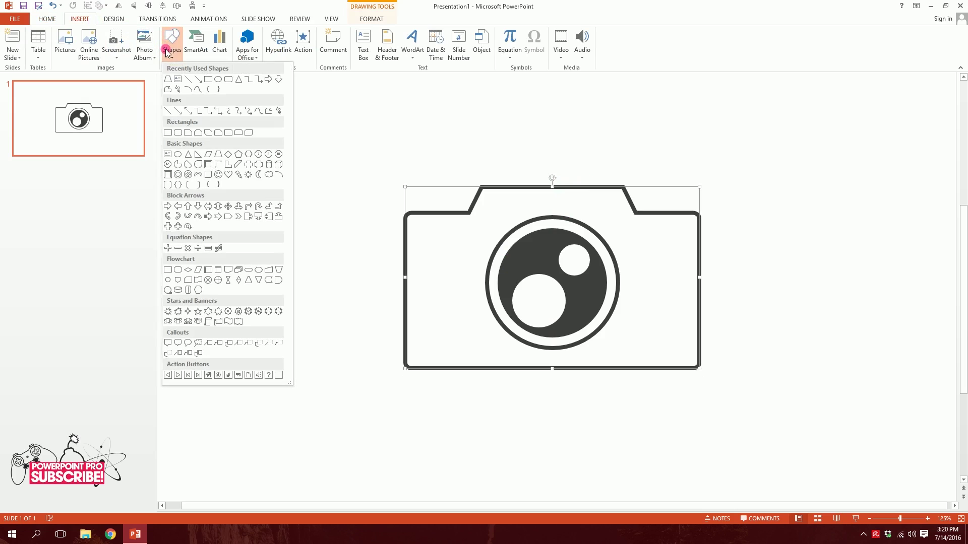
pyautogui.click(166, 132)
pyautogui.moveTo(521, 365); pyautogui.dragTo(595, 187)
pyautogui.moveTo(567, 260); pyautogui.dragTo(567, 264)
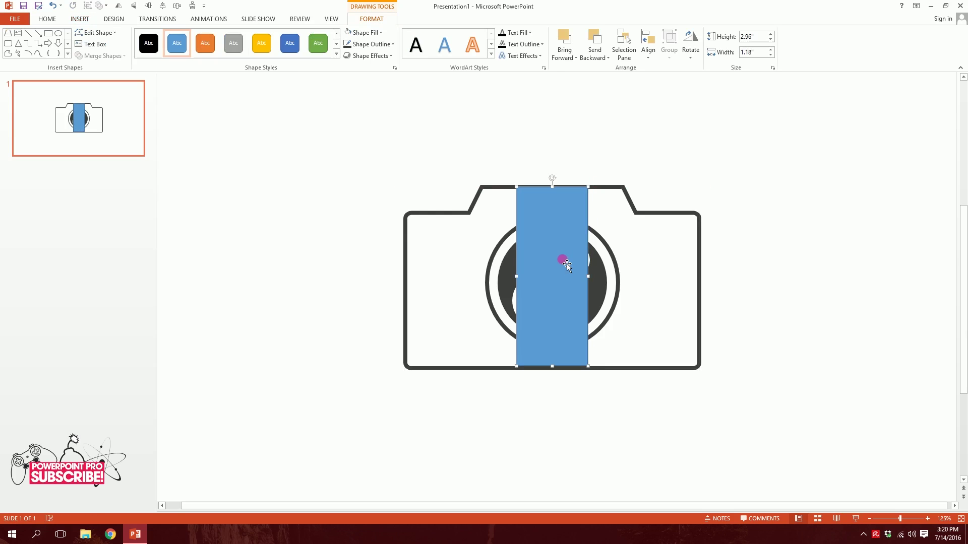
# Step: Apply the camera body's dark outline style to the rectangle with Format Painter
pyautogui.click(438, 212)
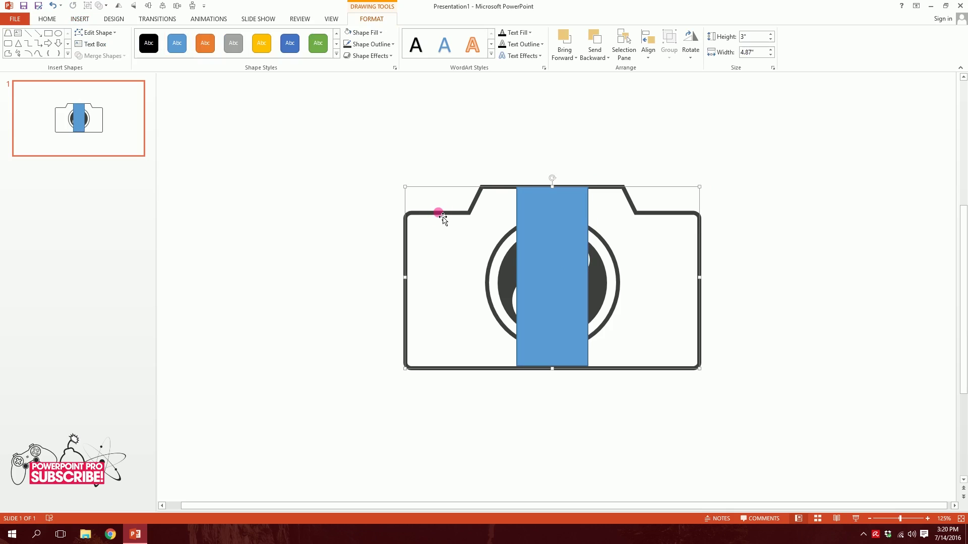
pyautogui.click(46, 20)
pyautogui.click(44, 57)
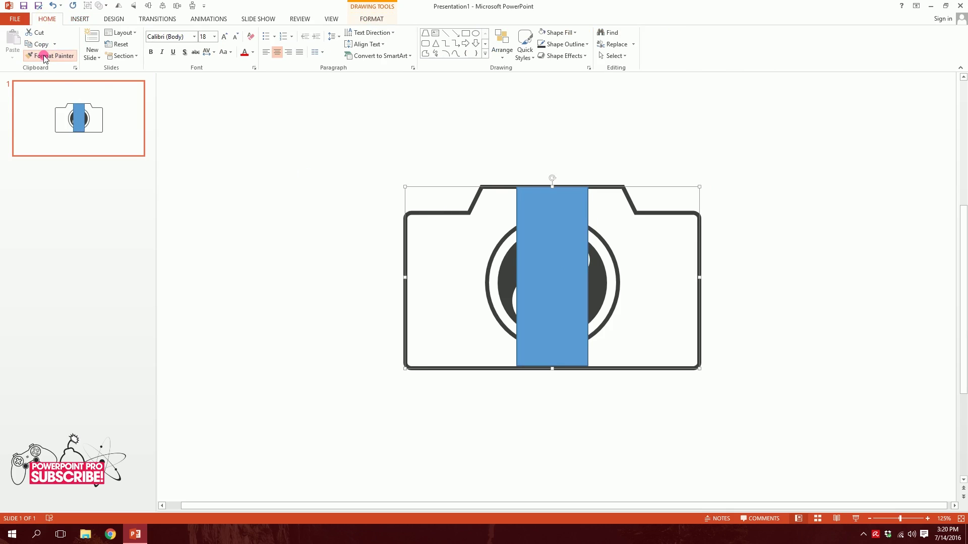
pyautogui.click(546, 235)
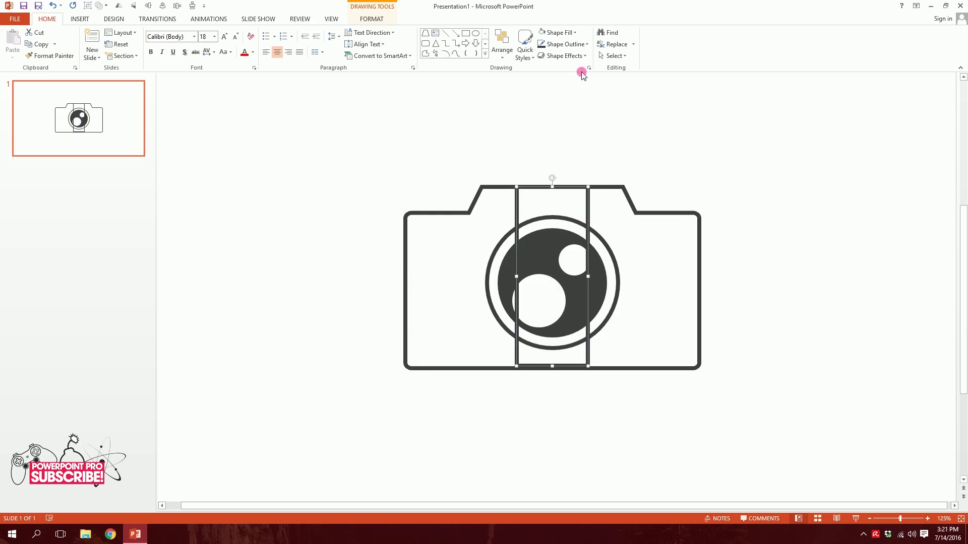
pyautogui.click(568, 33)
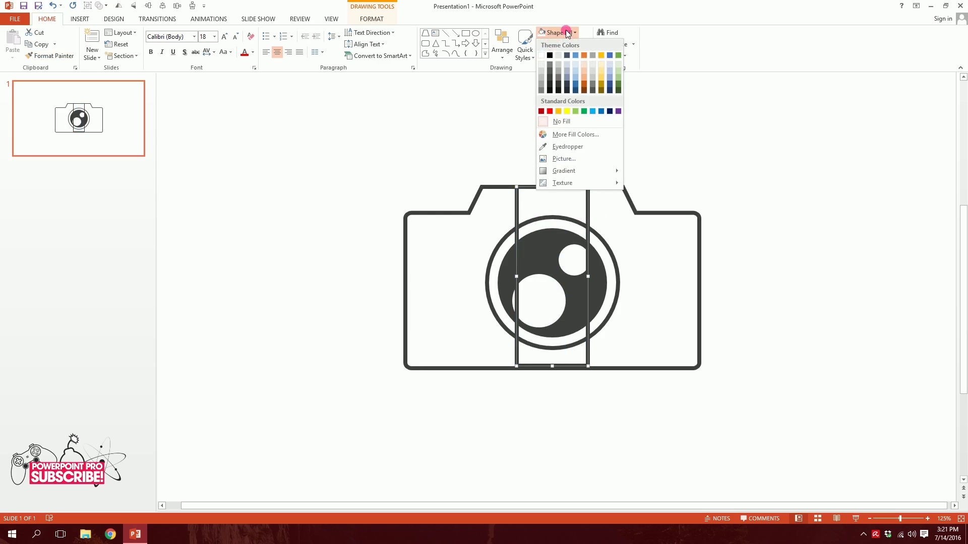
# Step: Fill the rectangle with custom aqua RGB 40, 240, 188 and send it to the back
pyautogui.click(544, 135)
pyautogui.click(452, 179)
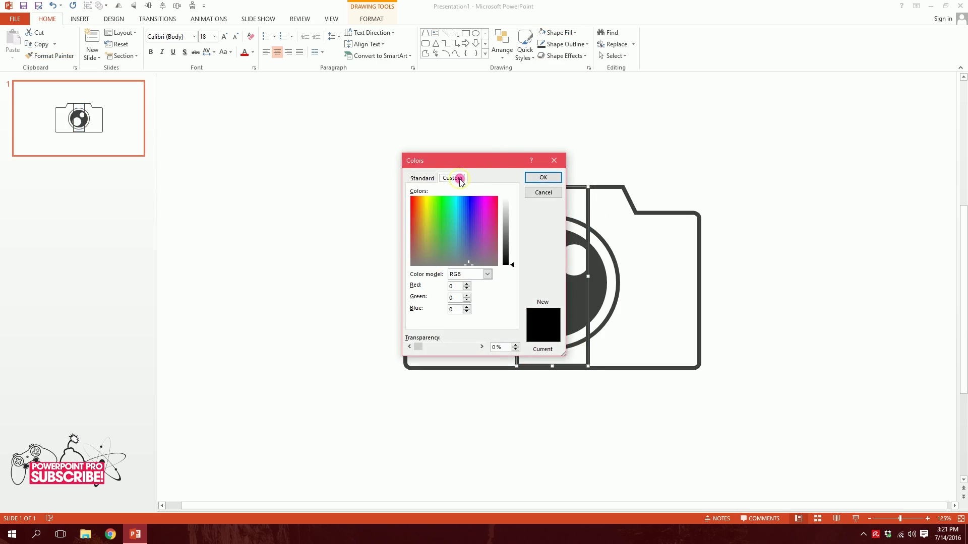
pyautogui.click(449, 204)
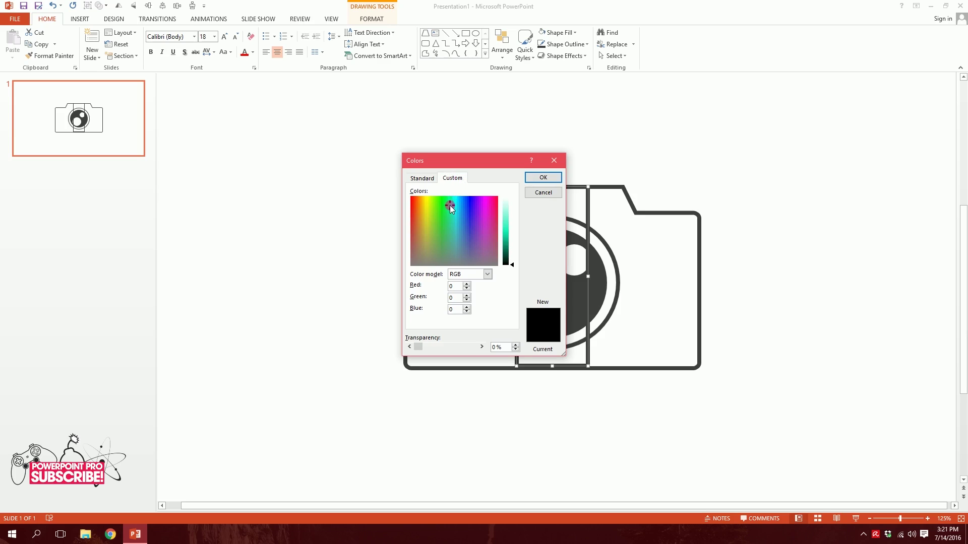
pyautogui.moveTo(515, 226)
pyautogui.mouseDown()
pyautogui.moveTo(515, 252)
pyautogui.moveTo(515, 228)
pyautogui.mouseUp()
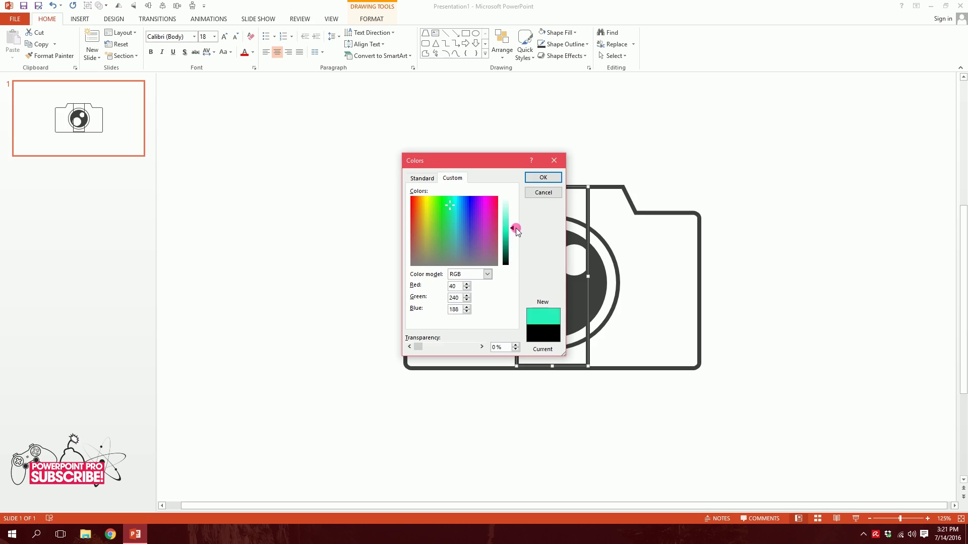
pyautogui.click(543, 178)
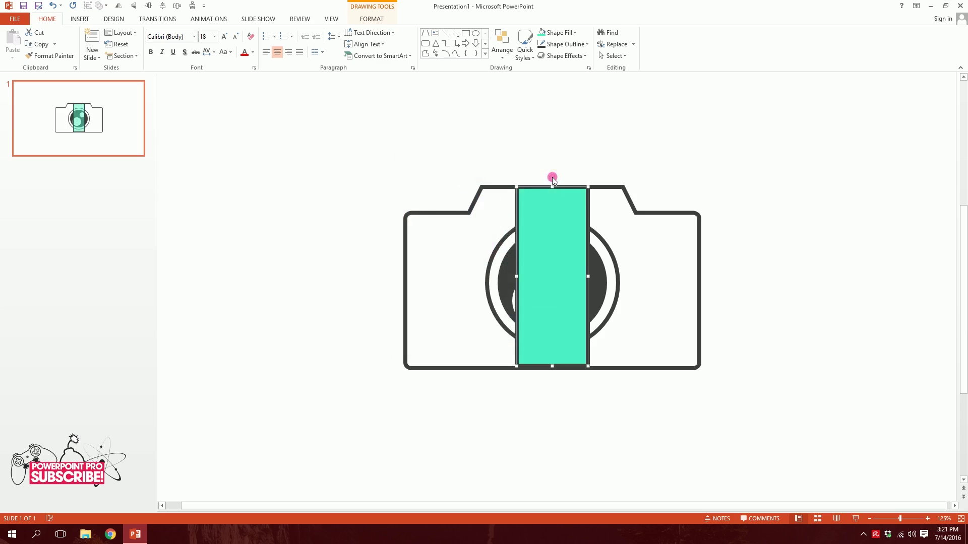
pyautogui.rightClick(559, 227)
pyautogui.click(580, 330)
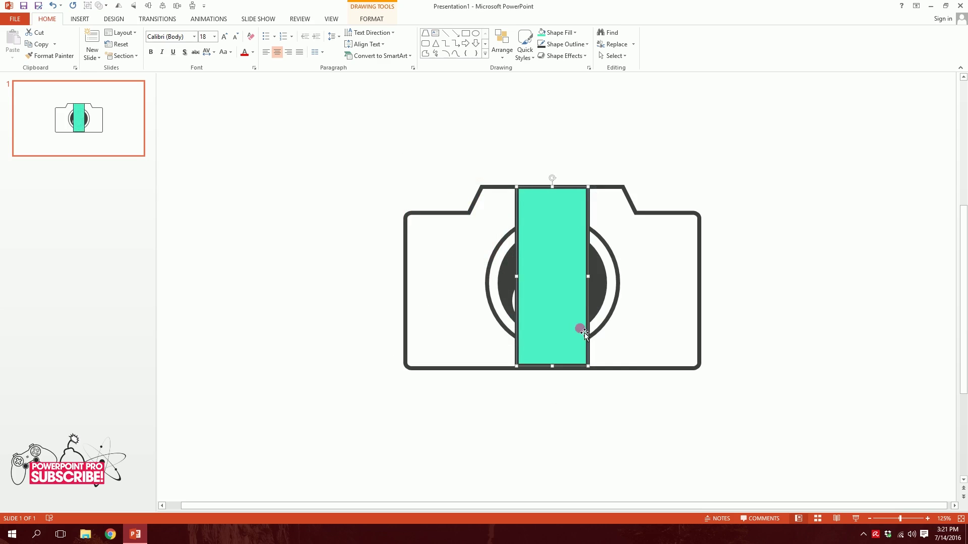
pyautogui.click(631, 156)
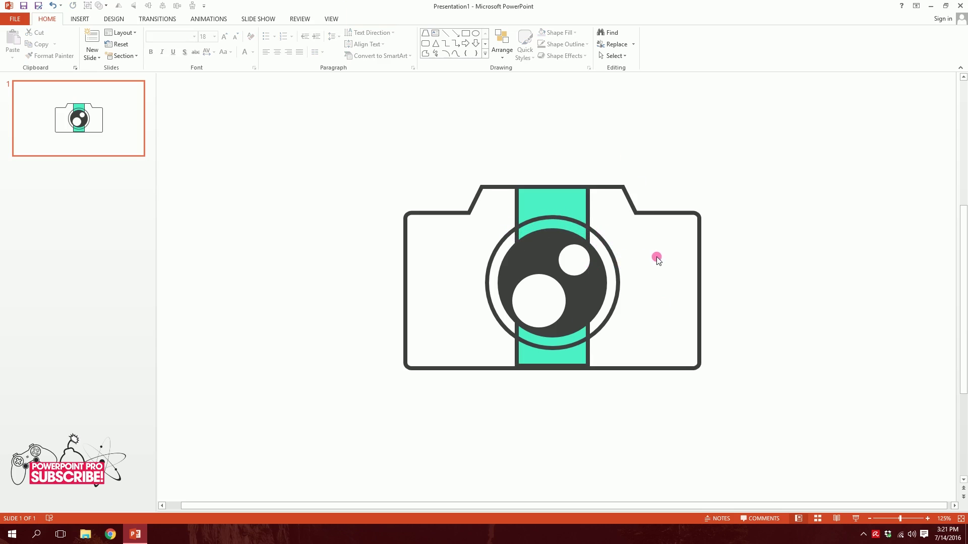
# Step: Fill the lens ring and camera body white, then send the camera body to the back
pyautogui.click(620, 262)
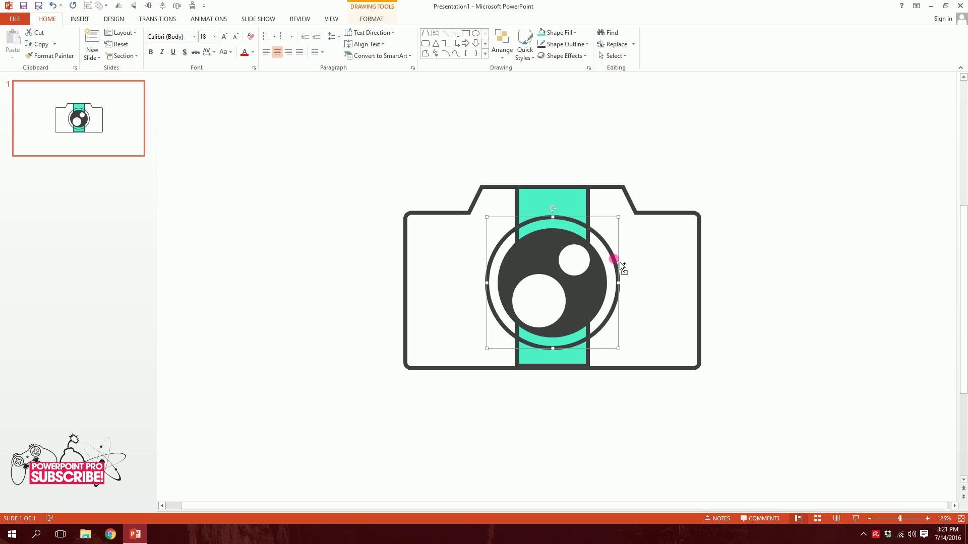
pyautogui.keyDown('shift'); pyautogui.click(672, 217); pyautogui.keyUp('shift')
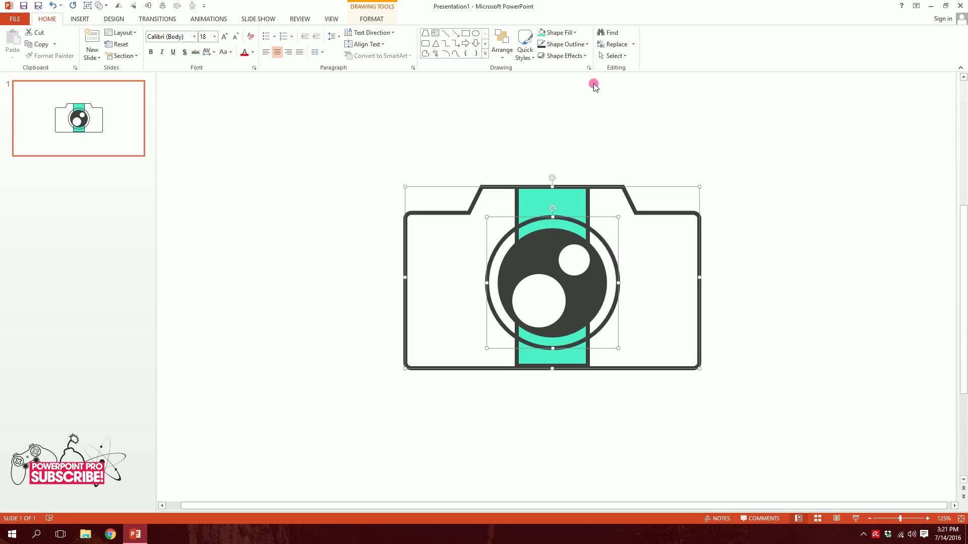
pyautogui.click(560, 32)
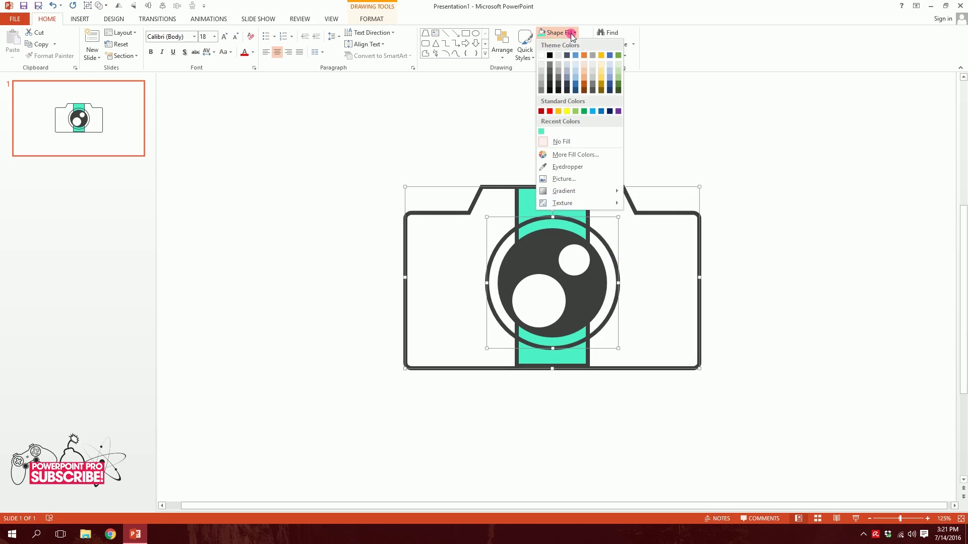
pyautogui.click(541, 57)
pyautogui.click(723, 137)
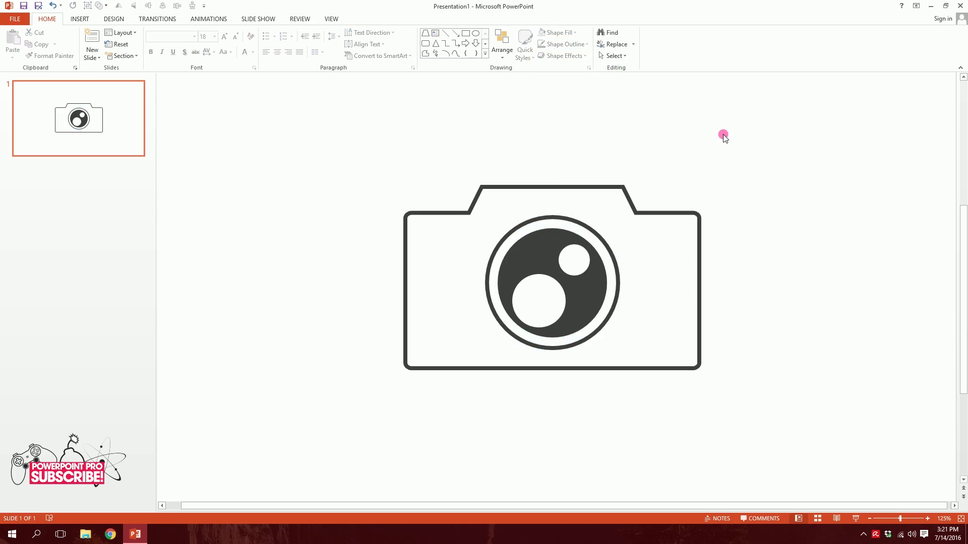
pyautogui.click(649, 220)
pyautogui.rightClick(647, 222)
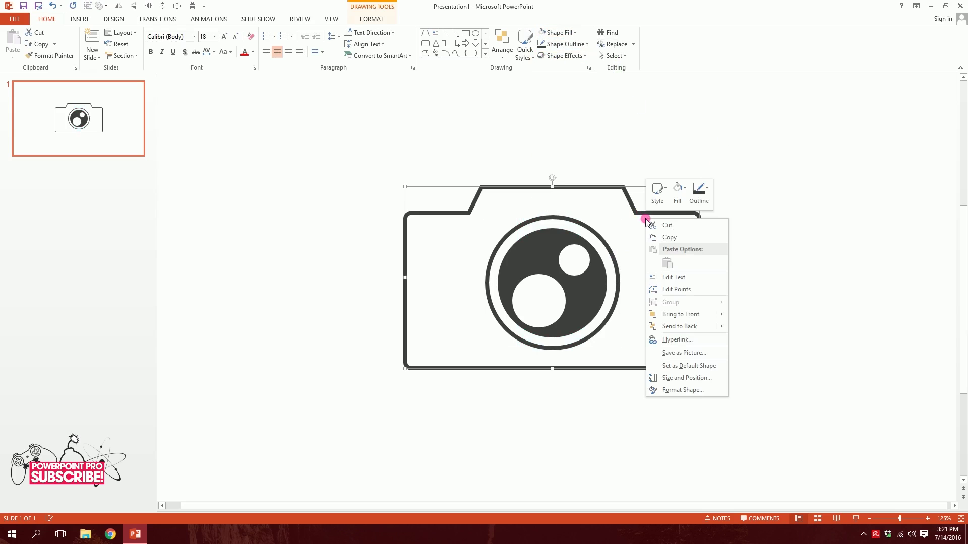
pyautogui.click(679, 327)
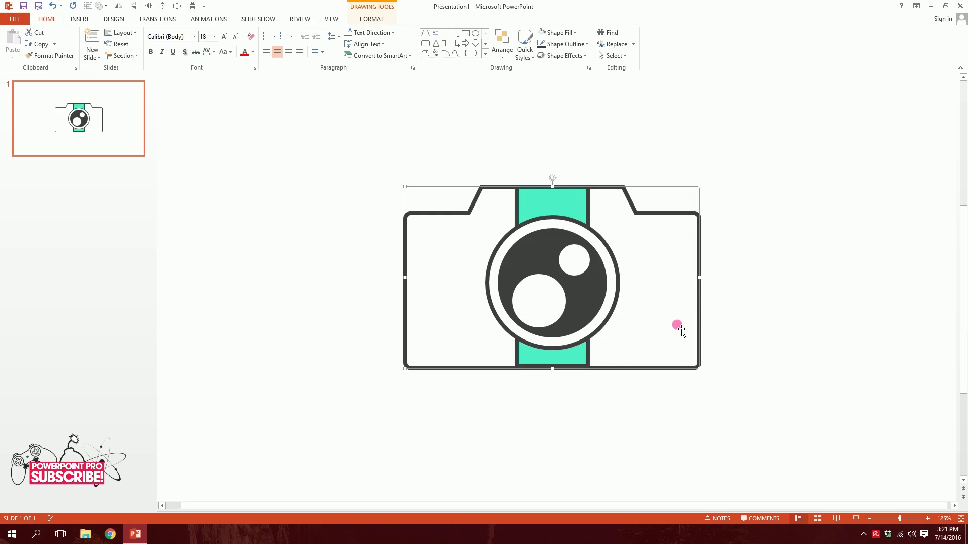
pyautogui.click(785, 162)
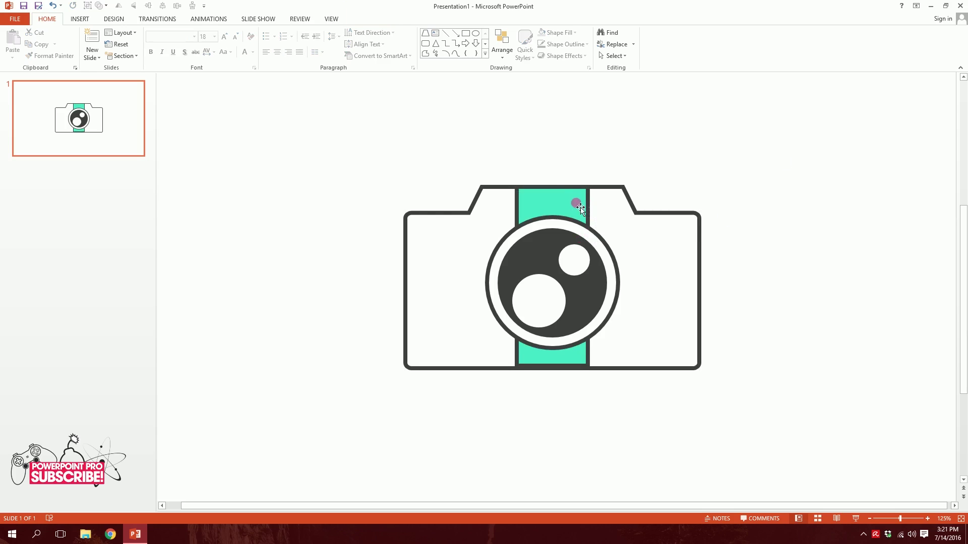
# Step: Reposition the teal strap behind the lens, undoing an accidental lens ring move
pyautogui.moveTo(506, 241)
pyautogui.mouseDown()
pyautogui.moveTo(542, 196)
pyautogui.moveTo(628, 218)
pyautogui.moveTo(628, 210)
pyautogui.moveTo(512, 196)
pyautogui.moveTo(501, 234)
pyautogui.moveTo(518, 238)
pyautogui.mouseUp()
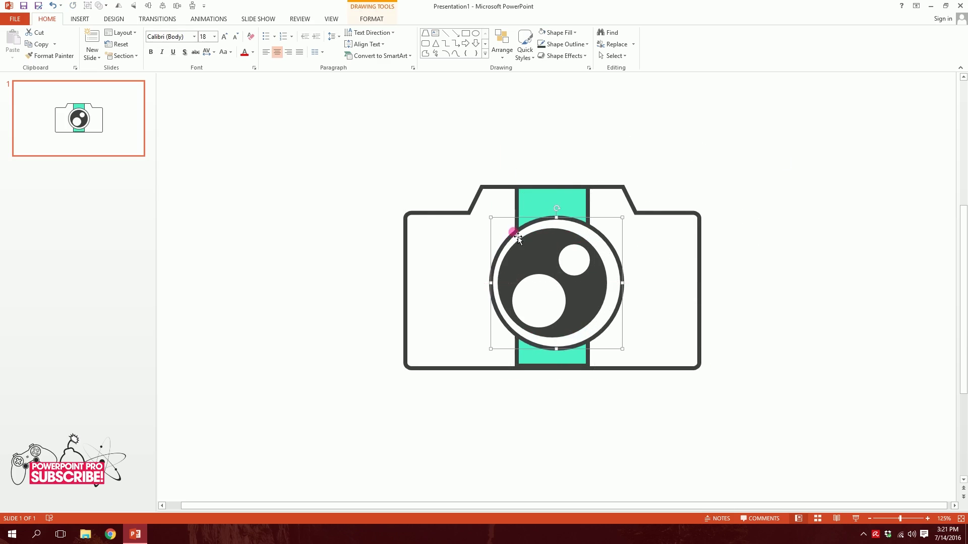
pyautogui.hotkey('ctrl', 'z')
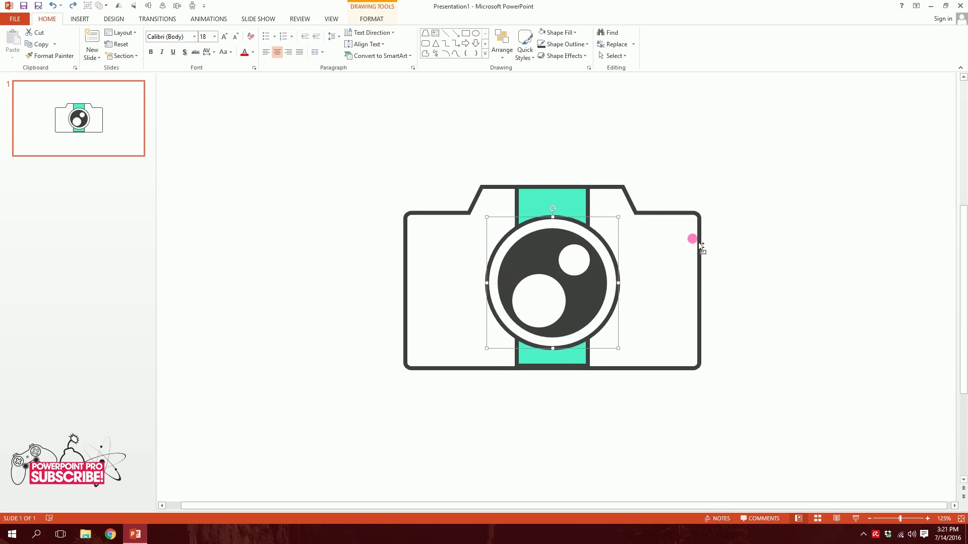
pyautogui.click(706, 154)
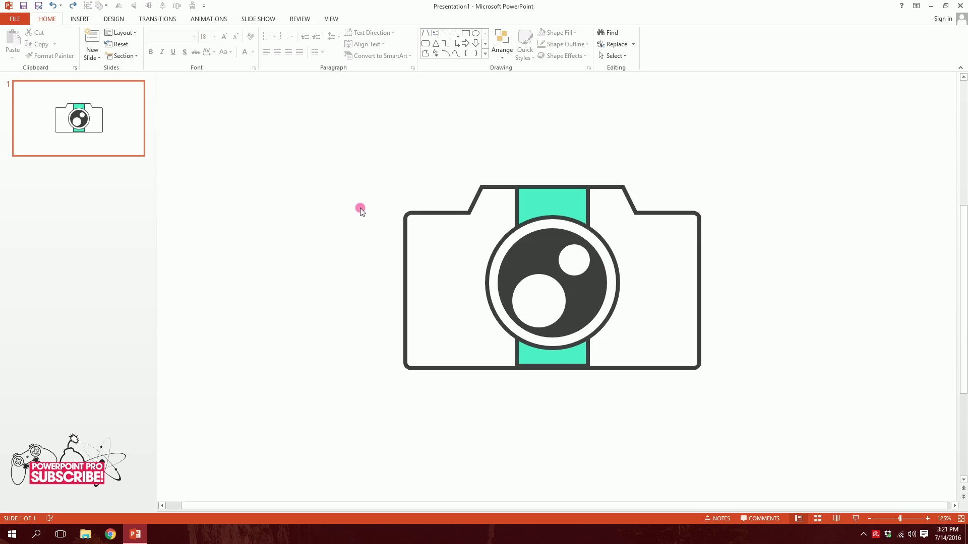
pyautogui.click(553, 364)
pyautogui.moveTo(555, 366); pyautogui.dragTo(554, 371)
pyautogui.click(539, 394)
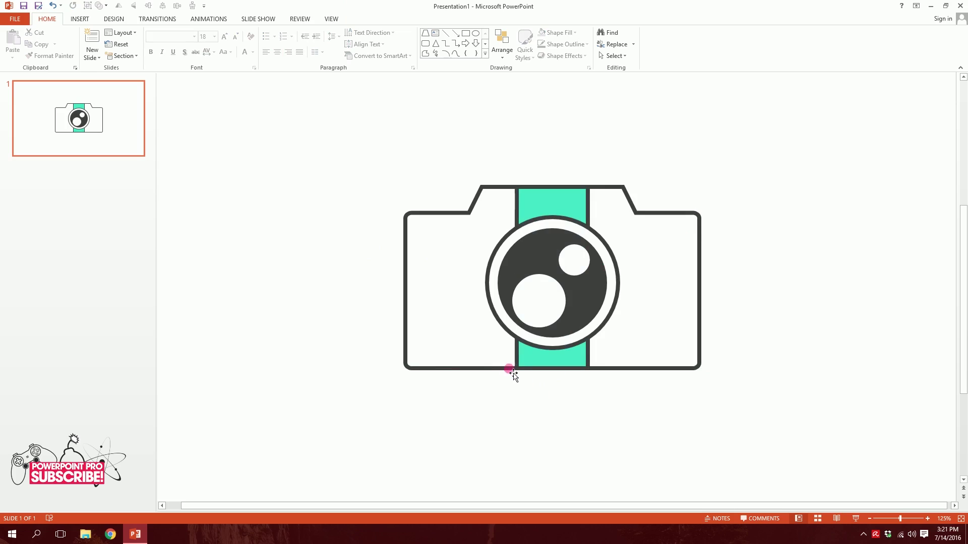
pyautogui.click(573, 203)
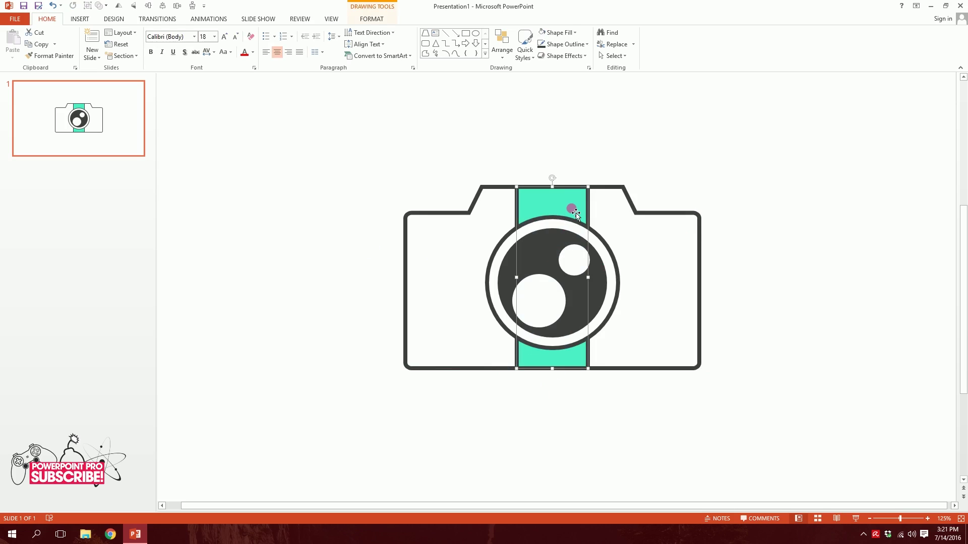
# Step: Copy the strap into a Round Same Side Corner grip bar rotated along the camera's left edge
pyautogui.moveTo(589, 215); pyautogui.dragTo(375, 249)
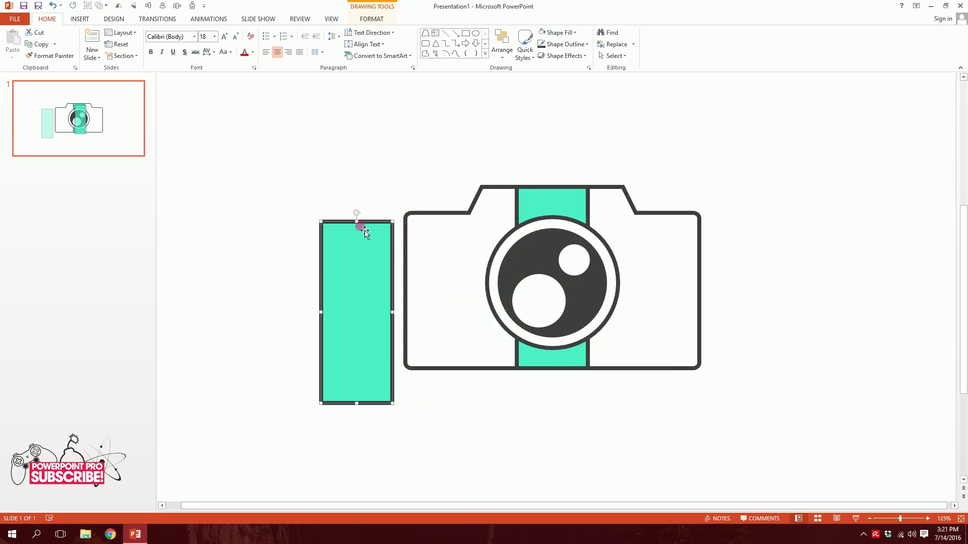
pyautogui.click(382, 21)
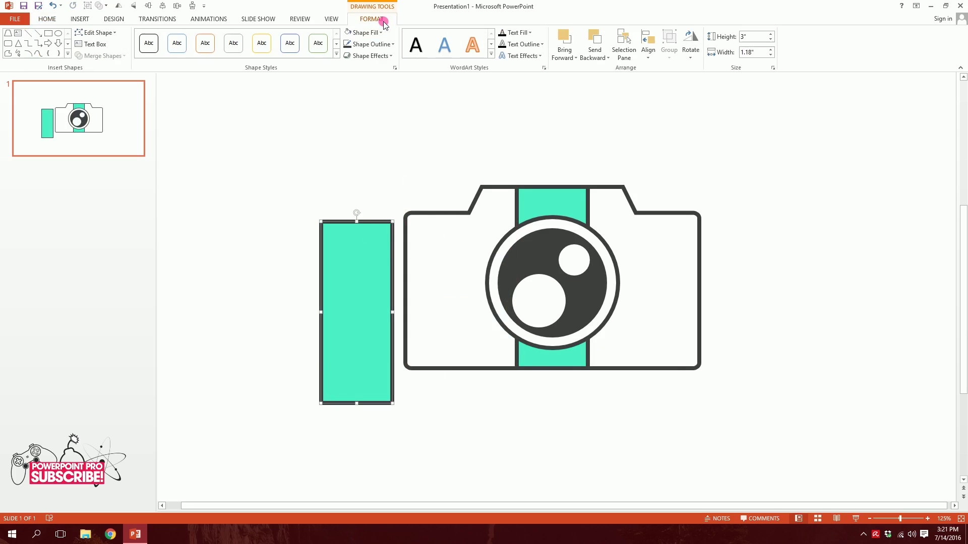
pyautogui.click(95, 32)
pyautogui.click(112, 46)
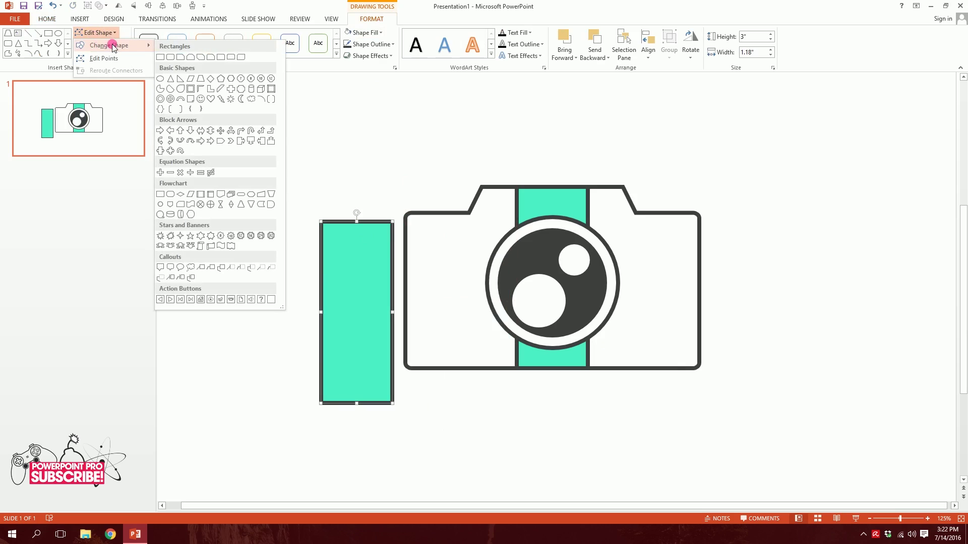
pyautogui.click(231, 57)
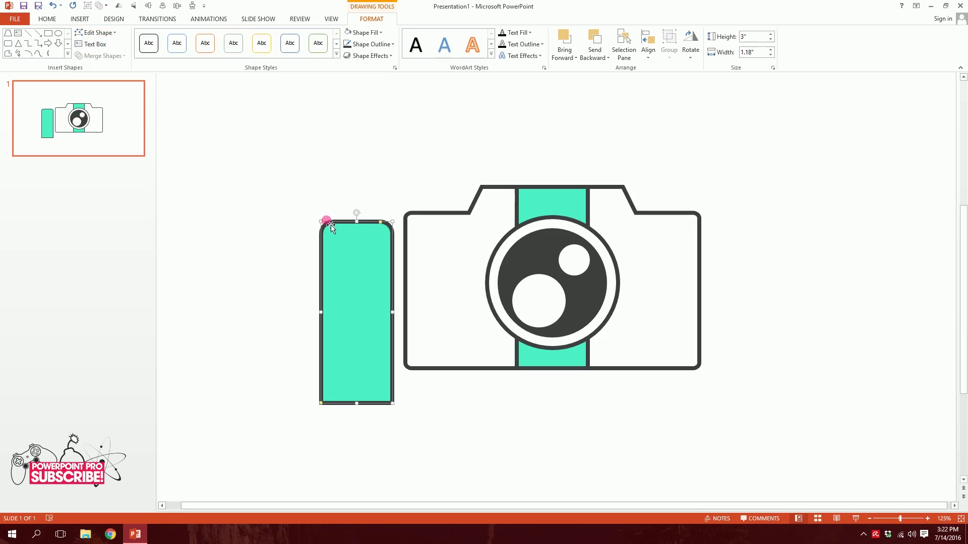
pyautogui.moveTo(326, 225); pyautogui.dragTo(283, 329)
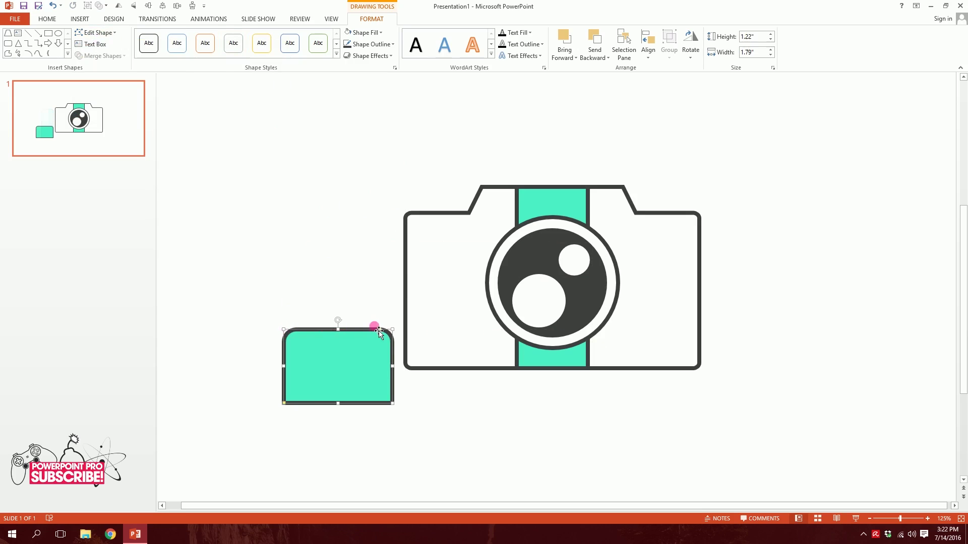
pyautogui.moveTo(351, 332); pyautogui.dragTo(384, 368)
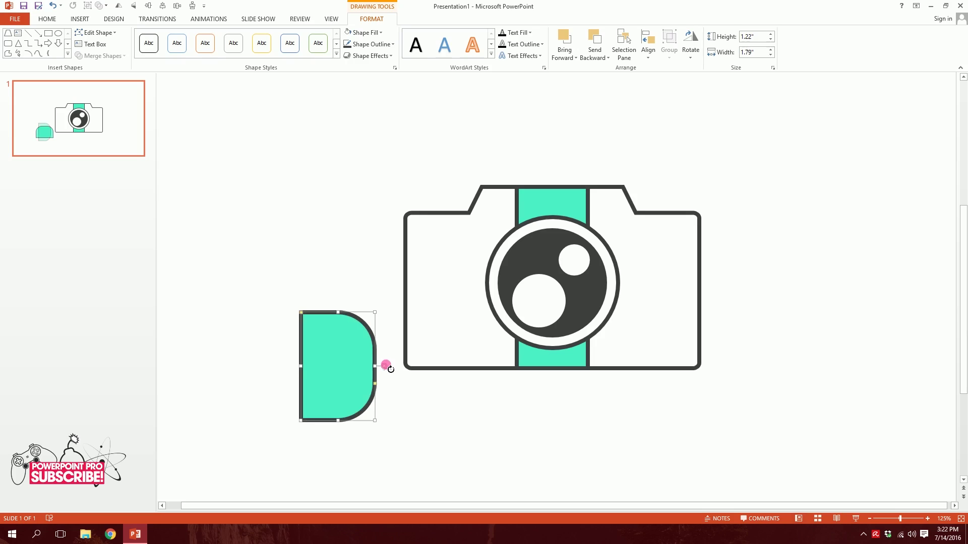
pyautogui.moveTo(337, 401); pyautogui.dragTo(435, 348)
pyautogui.click(429, 401)
# Step: Copy the grip bar to the camera's right edge and flip it horizontally
pyautogui.click(429, 310)
pyautogui.moveTo(433, 313); pyautogui.dragTo(691, 310)
pyautogui.click(691, 50)
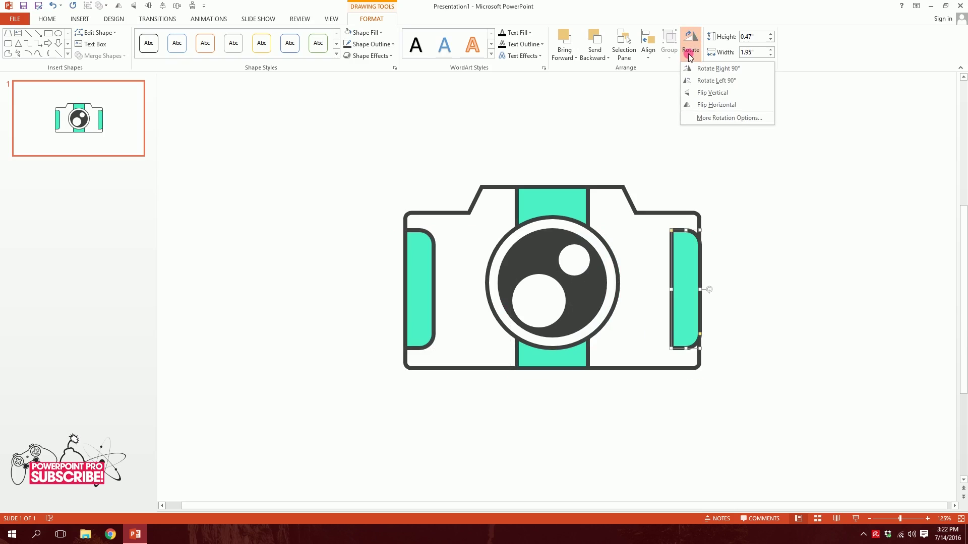
pyautogui.click(713, 104)
pyautogui.click(759, 270)
pyautogui.click(691, 313)
# Step: Select all the camera shapes and group them into one object
pyautogui.click(779, 293)
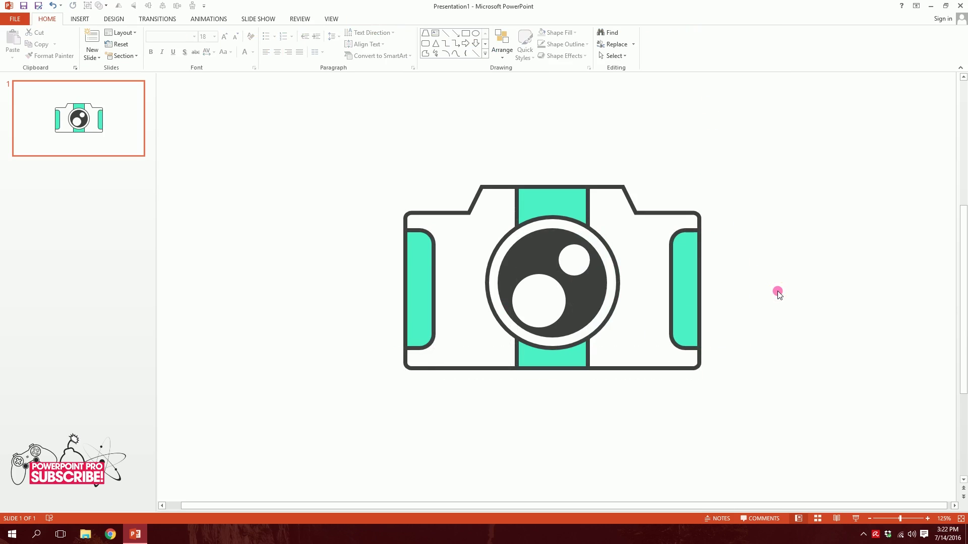
pyautogui.moveTo(855, 96)
pyautogui.mouseDown()
pyautogui.moveTo(754, 221)
pyautogui.moveTo(303, 487)
pyautogui.mouseUp()
pyautogui.rightClick(544, 261)
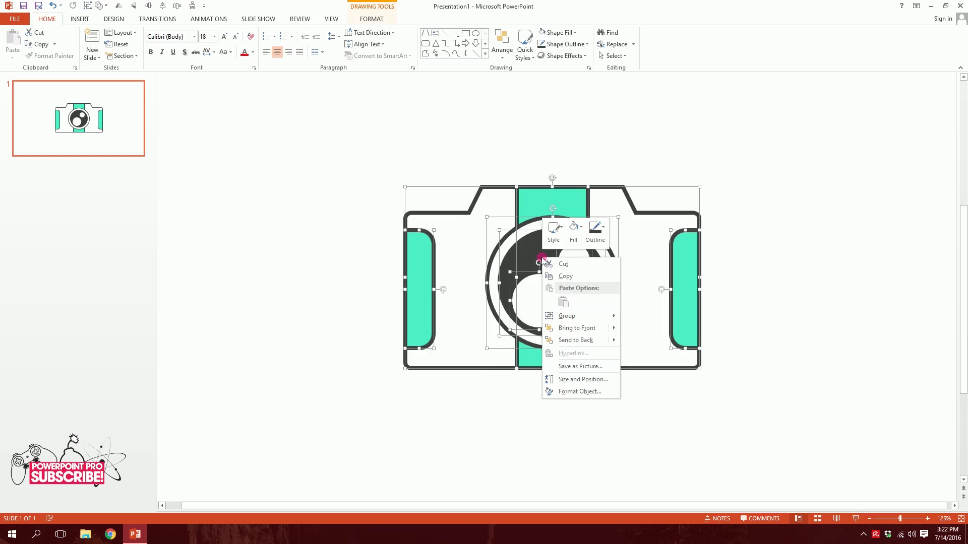
pyautogui.moveTo(561, 315)
pyautogui.click(638, 317)
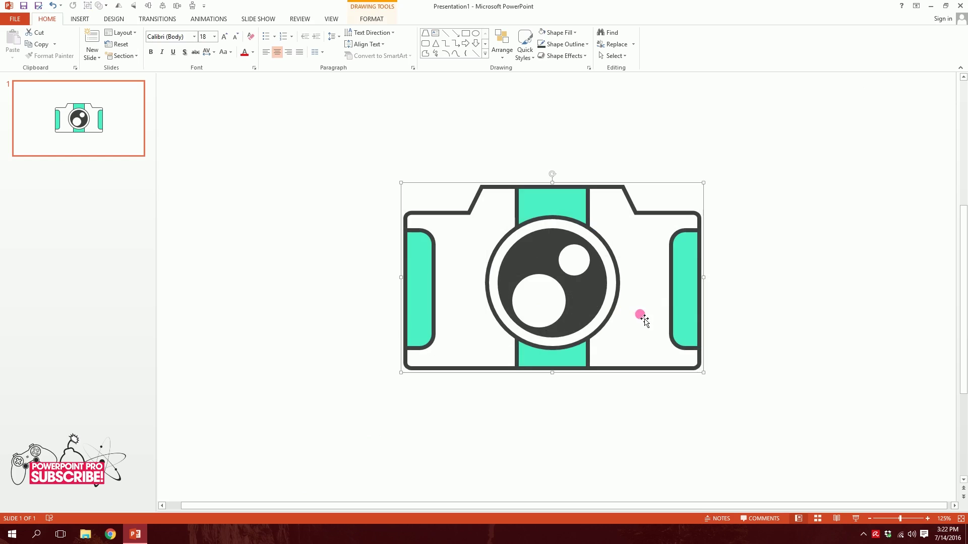
# Step: Move the camera group to the left side of the slide and tilt it clockwise
pyautogui.moveTo(581, 274); pyautogui.dragTo(486, 286)
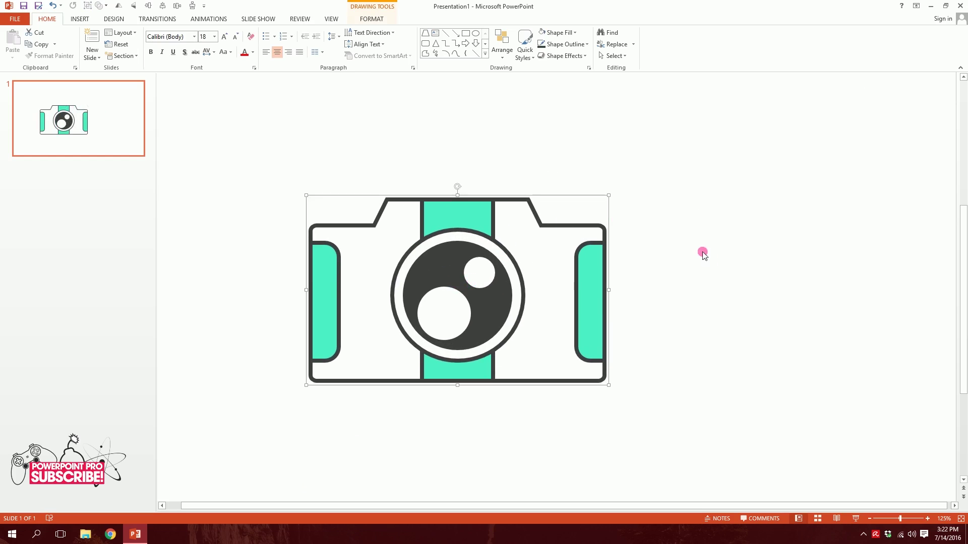
pyautogui.moveTo(900, 523); pyautogui.dragTo(896, 519)
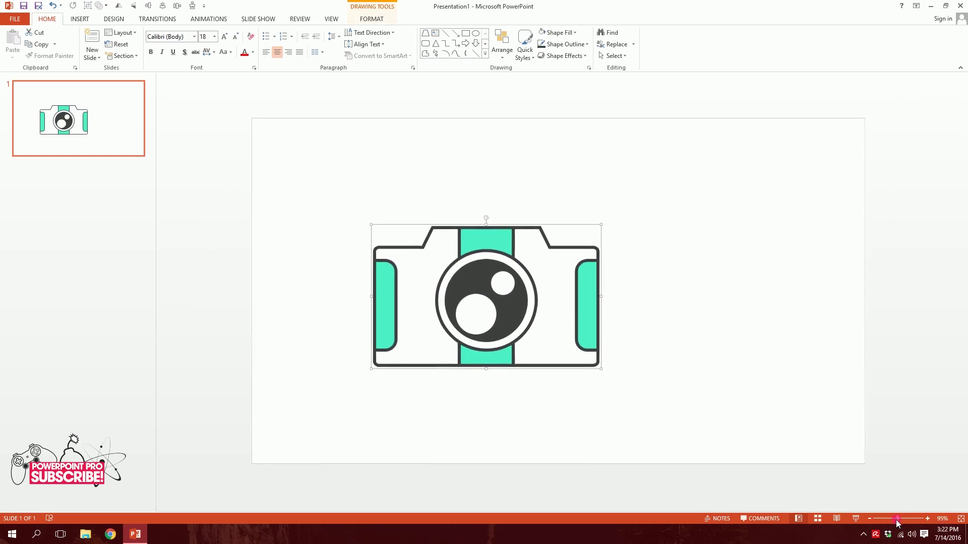
pyautogui.moveTo(528, 308); pyautogui.dragTo(430, 225)
pyautogui.moveTo(499, 274); pyautogui.dragTo(478, 276)
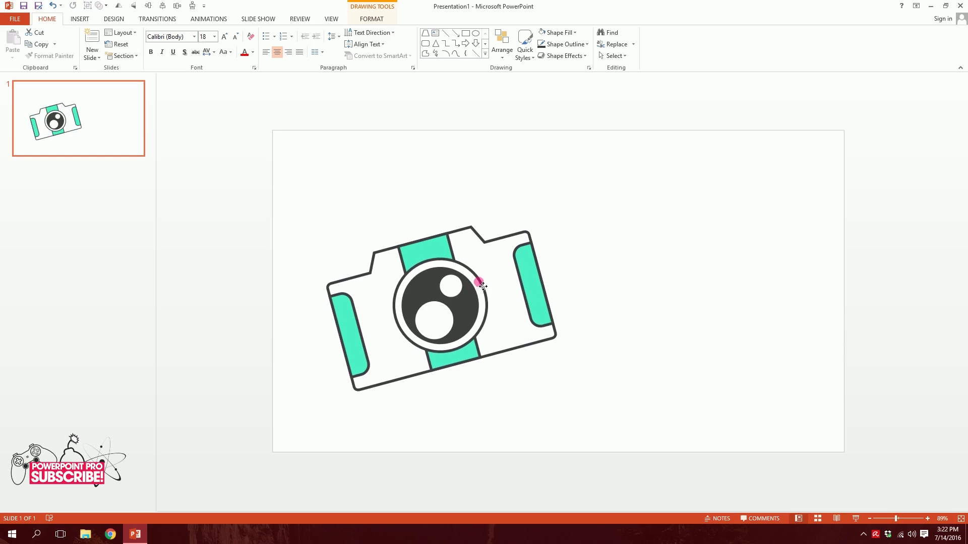
pyautogui.click(397, 185)
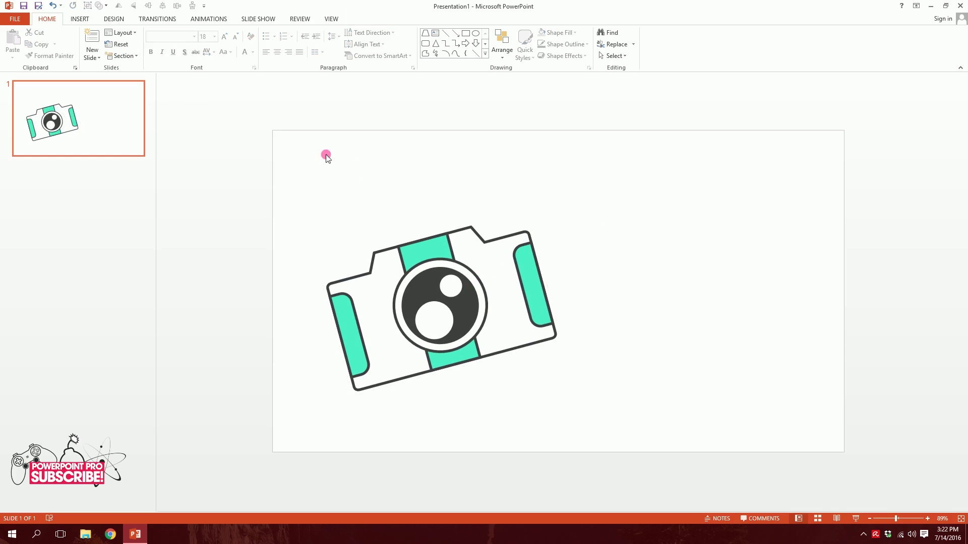
# Step: Insert plain black WordArt reading 'CAPTURE THE MOMENT!' to the camera's upper right
pyautogui.click(78, 19)
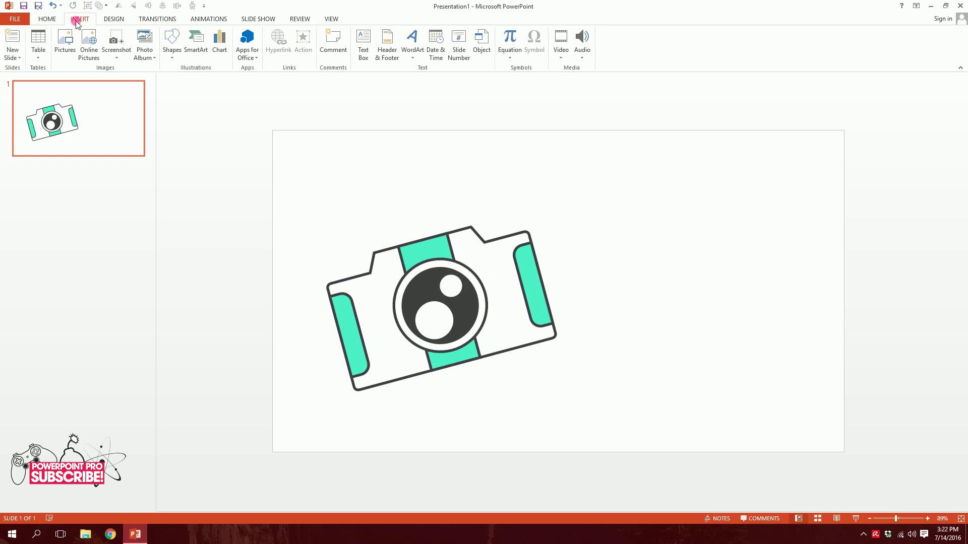
pyautogui.click(409, 42)
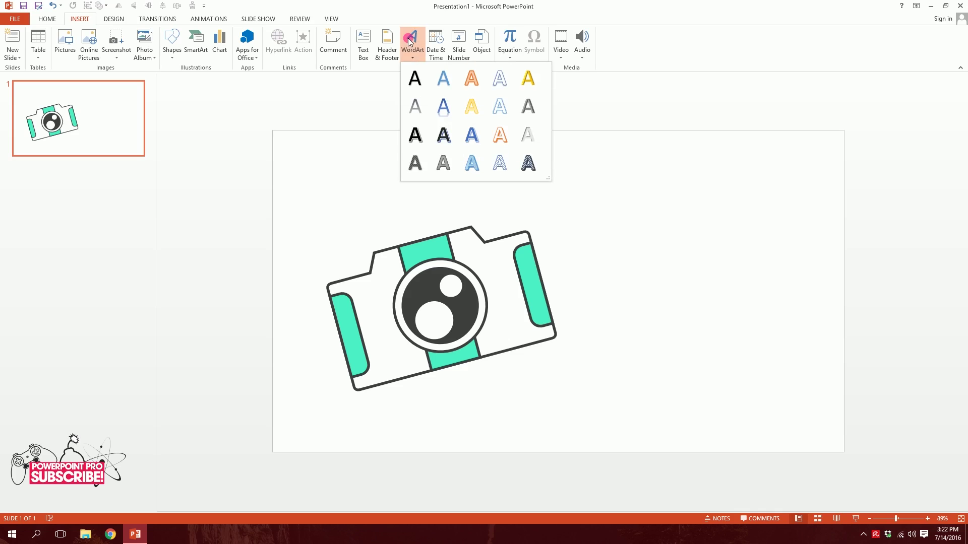
pyautogui.click(418, 83)
pyautogui.moveTo(600, 275); pyautogui.dragTo(686, 248)
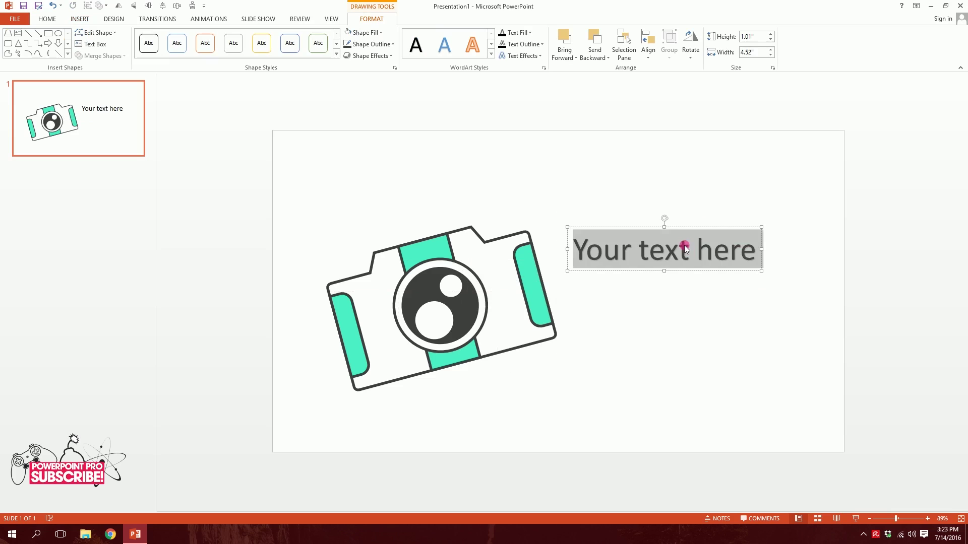
pyautogui.write('CAPTUR')
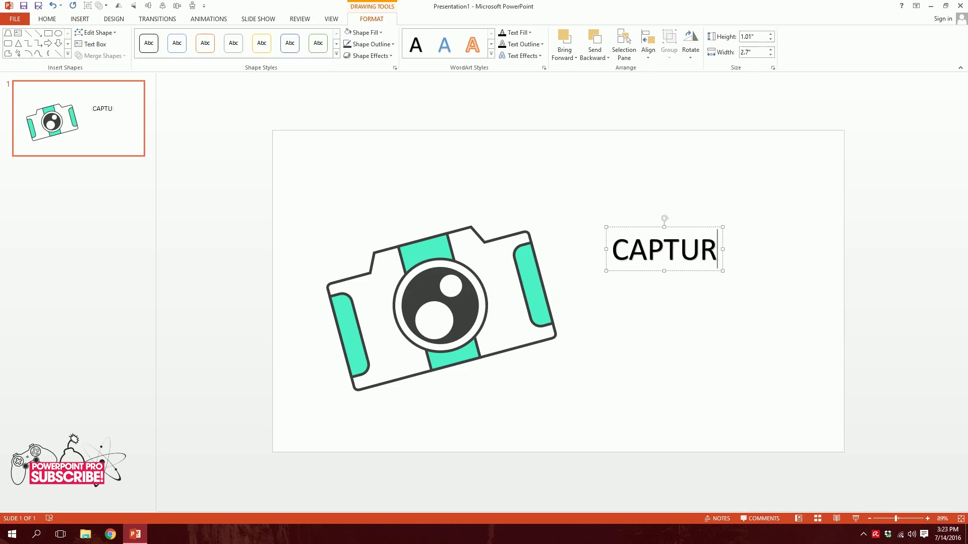
pyautogui.write('E THE M')
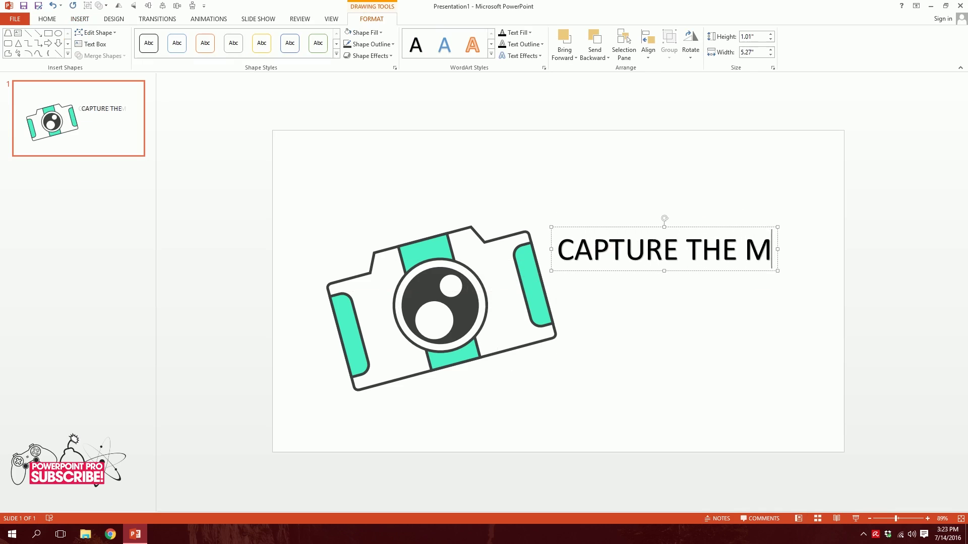
pyautogui.write('OMENT')
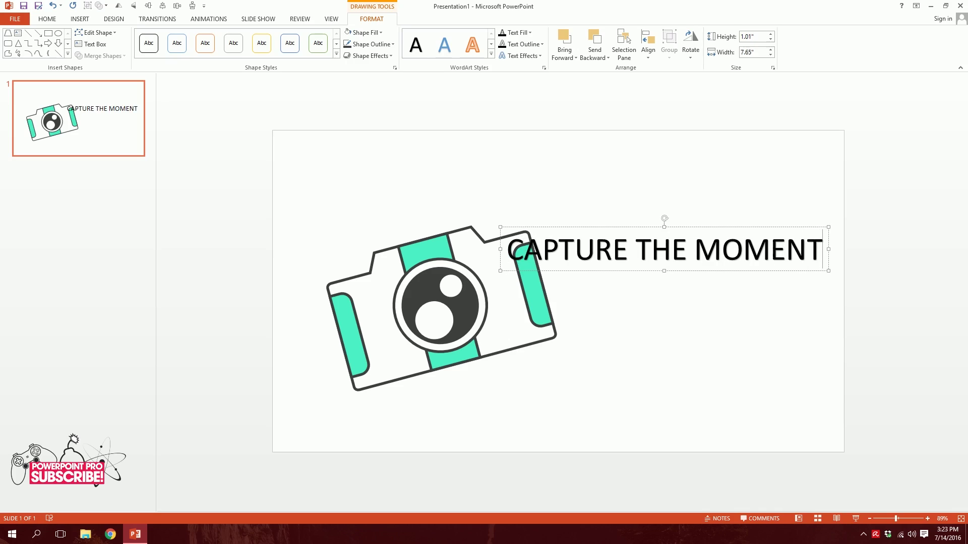
pyautogui.write('!')
pyautogui.moveTo(739, 232); pyautogui.dragTo(793, 204)
pyautogui.moveTo(561, 220); pyautogui.dragTo(911, 219)
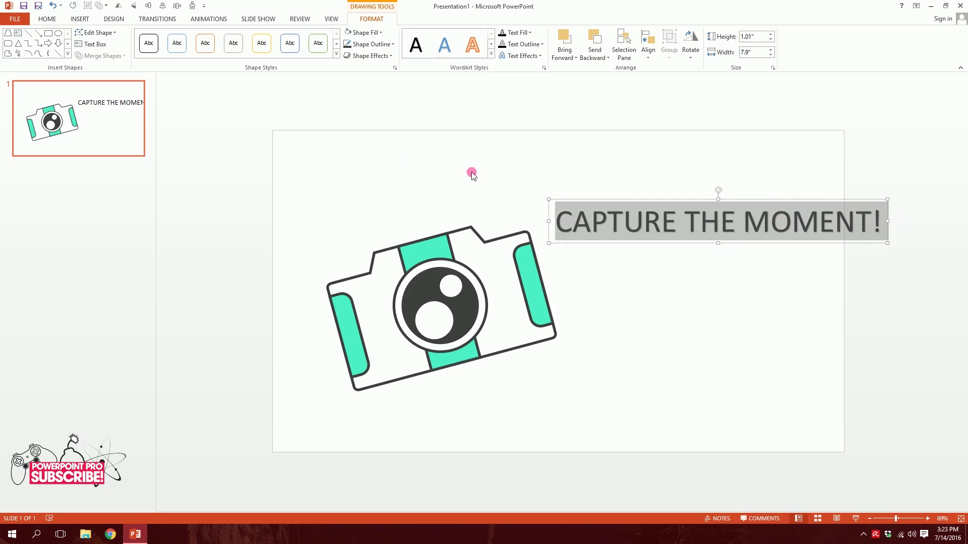
# Step: Set the title font to Waterlily and drag out a duplicate copy of the title
pyautogui.click(45, 21)
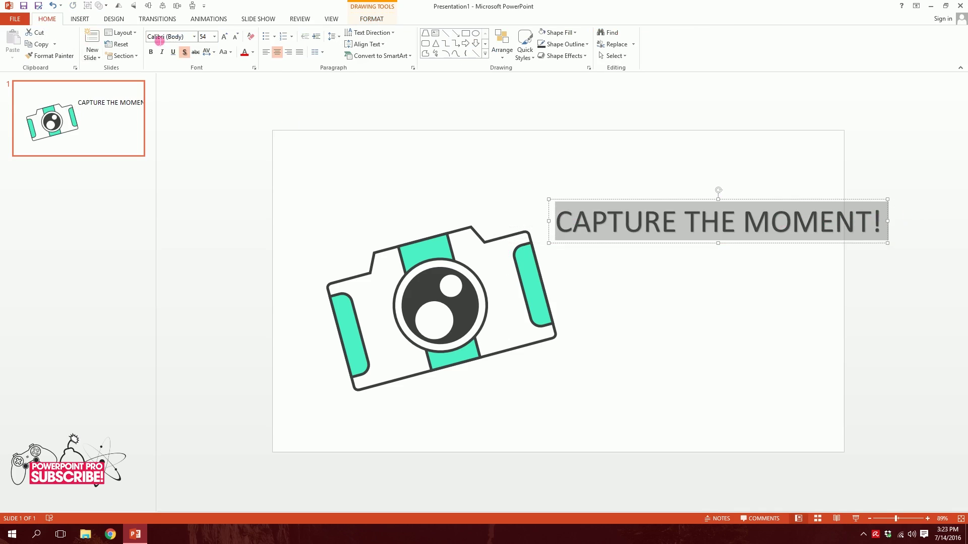
pyautogui.click(195, 37)
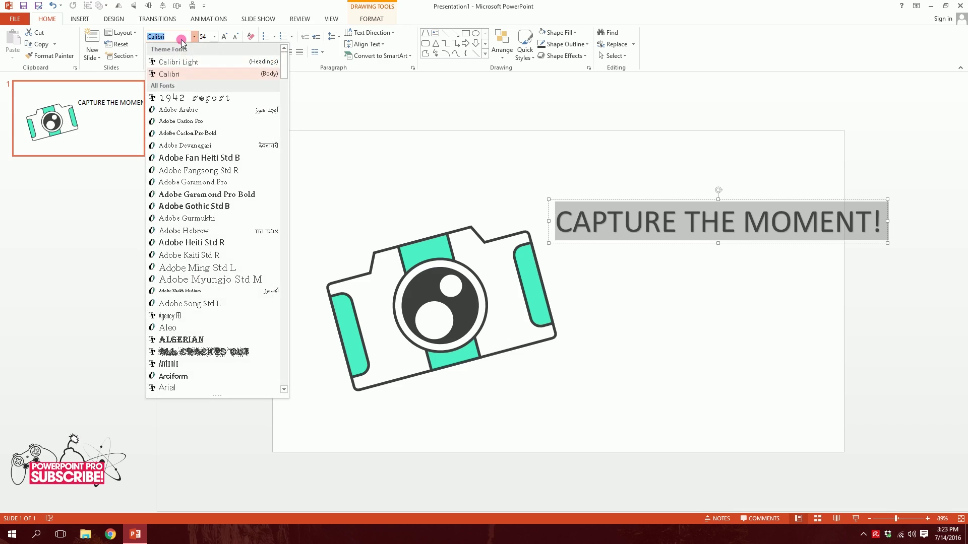
pyautogui.write('Waterlily')
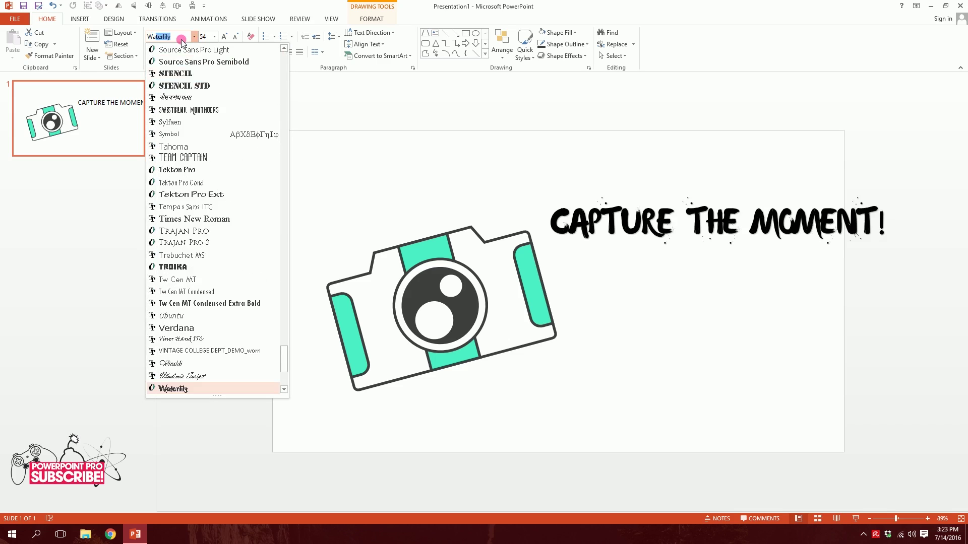
pyautogui.press('Return')
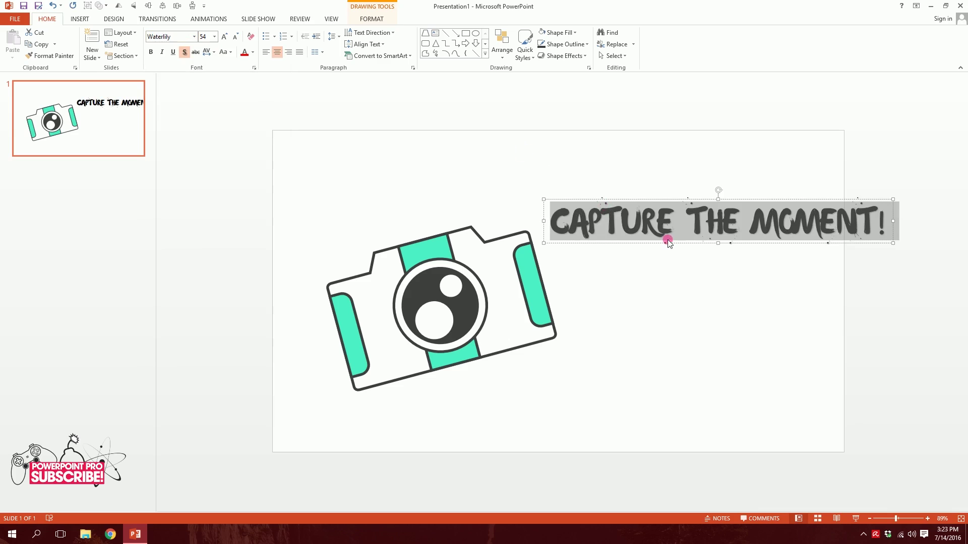
pyautogui.moveTo(726, 199); pyautogui.dragTo(729, 273)
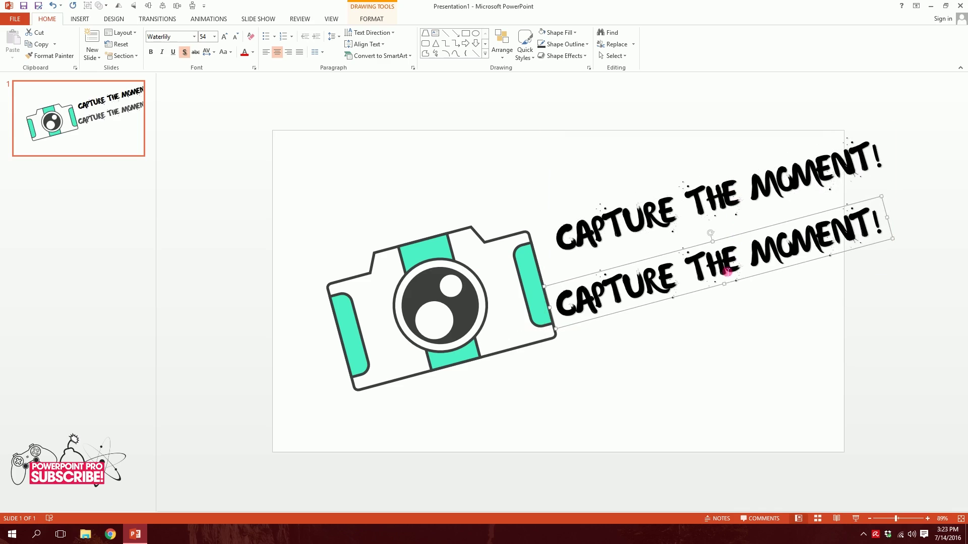
# Step: Delete MOMENT! from the upper title box and CAPTURE THE from the lower one
pyautogui.moveTo(762, 191); pyautogui.dragTo(918, 151)
pyautogui.press('Delete')
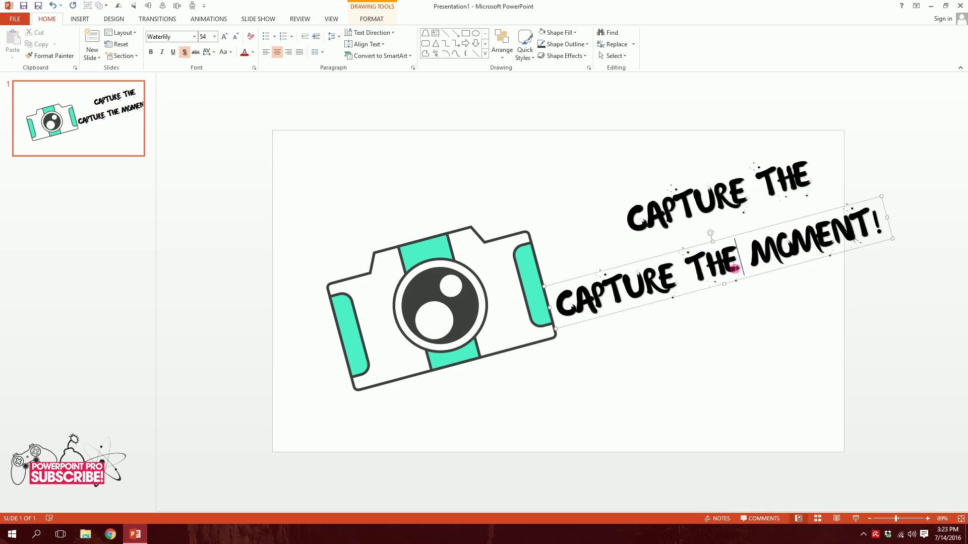
pyautogui.moveTo(741, 264); pyautogui.dragTo(445, 329)
pyautogui.press('Delete')
# Step: Move the MOMENT! box toward the camera and enlarge its text to 88 pt
pyautogui.click(707, 215)
pyautogui.click(726, 267)
pyautogui.click(714, 207)
pyautogui.click(718, 248)
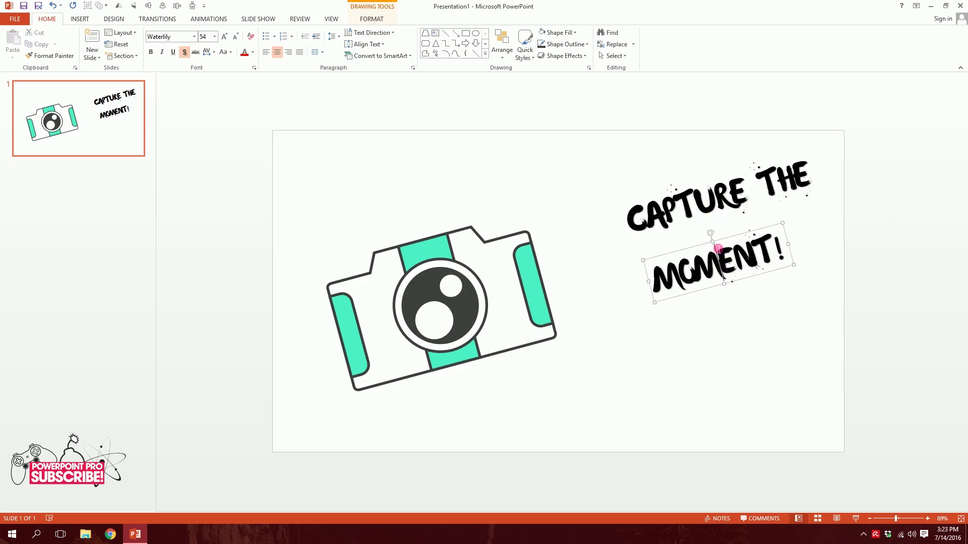
pyautogui.moveTo(729, 246); pyautogui.dragTo(679, 285)
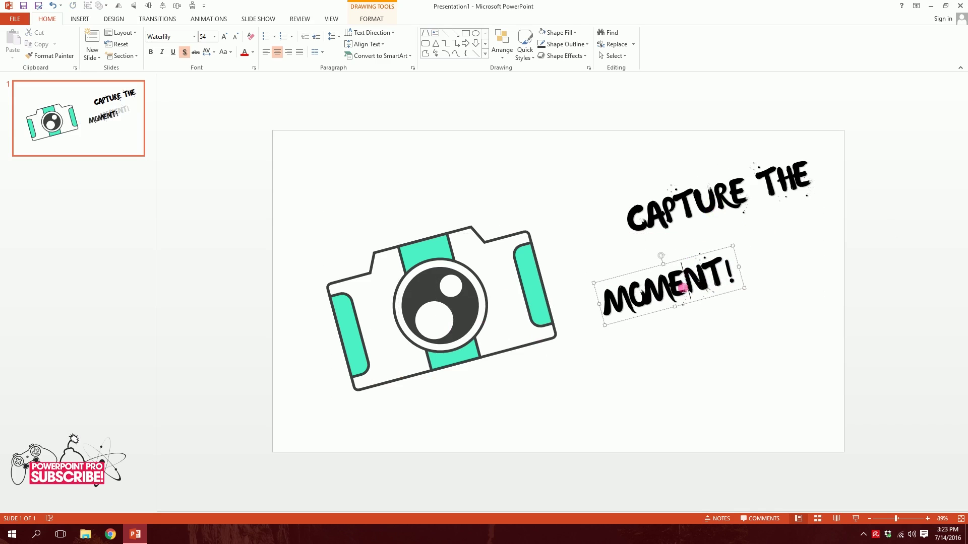
pyautogui.hotkey('ctrl', 'a')
pyautogui.click(224, 36)
pyautogui.click(224, 37)
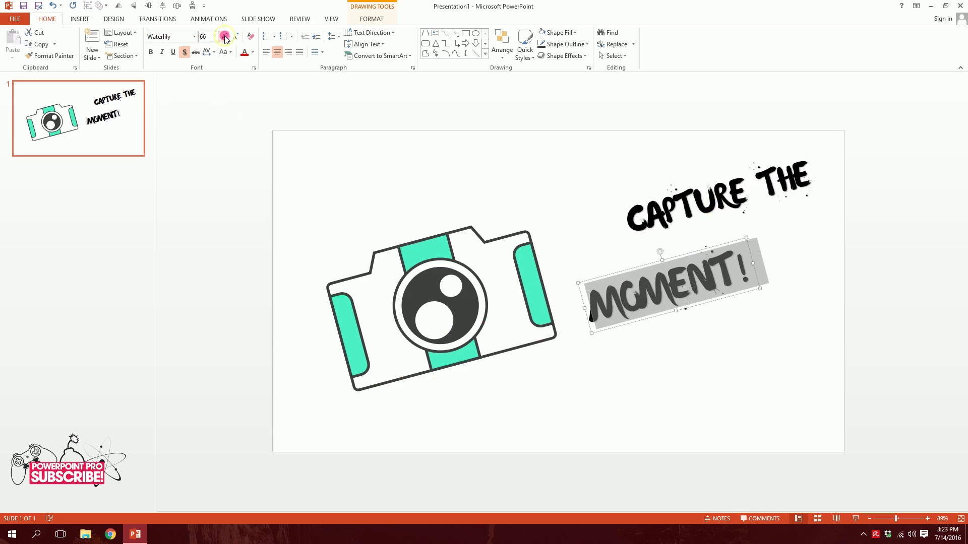
pyautogui.click(224, 36)
pyautogui.click(224, 36)
pyautogui.click(225, 37)
pyautogui.moveTo(715, 245); pyautogui.dragTo(731, 225)
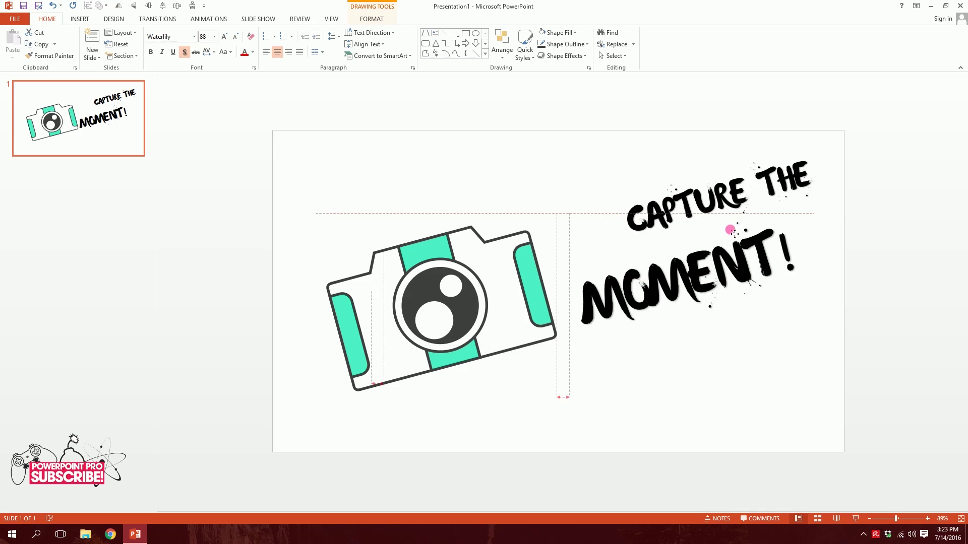
# Step: Set CAPTURE THE to 60 pt above MOMENT!, then shift both lines up together
pyautogui.moveTo(739, 164); pyautogui.dragTo(692, 194)
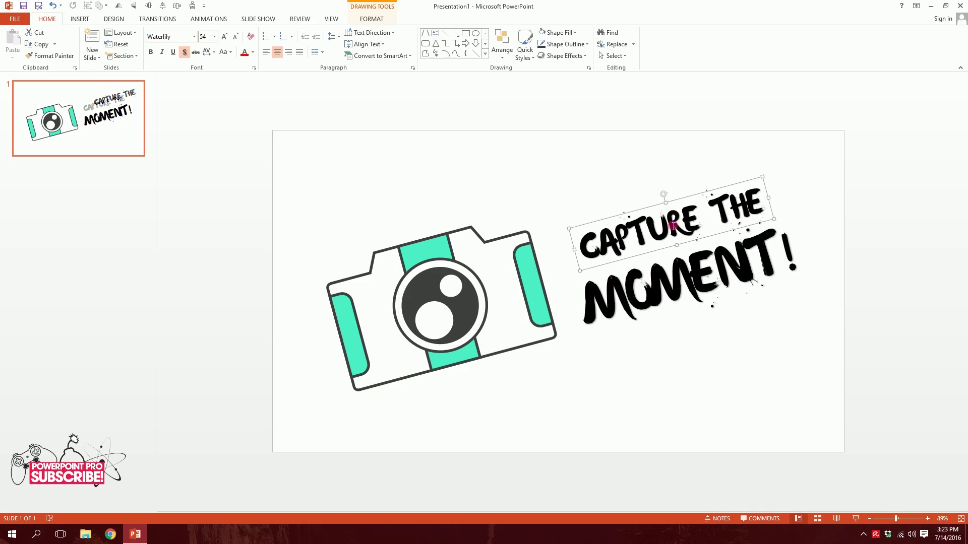
pyautogui.hotkey('ctrl', 'a')
pyautogui.click(224, 36)
pyautogui.click(713, 209)
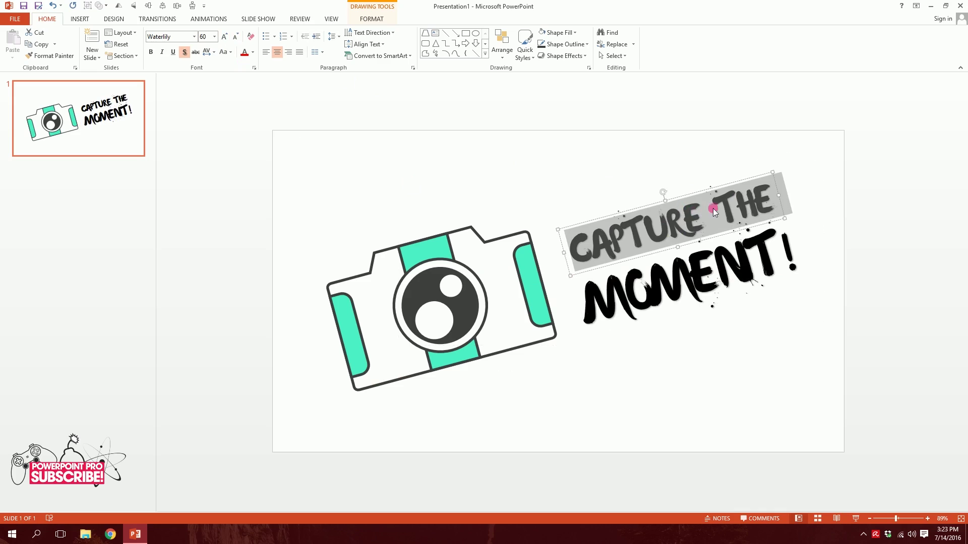
pyautogui.moveTo(718, 193); pyautogui.dragTo(704, 190)
pyautogui.click(503, 141)
pyautogui.moveTo(540, 133); pyautogui.dragTo(965, 466)
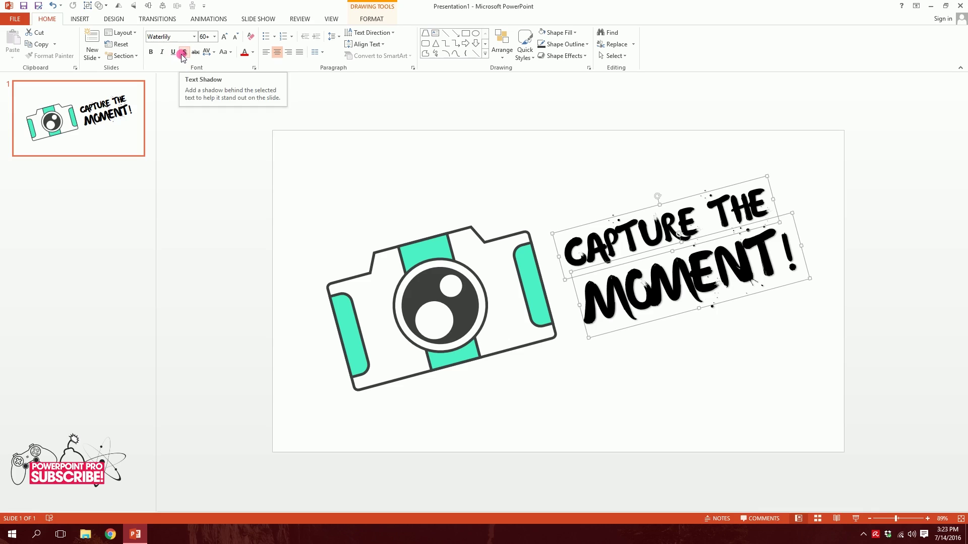
pyautogui.moveTo(709, 194); pyautogui.dragTo(706, 182)
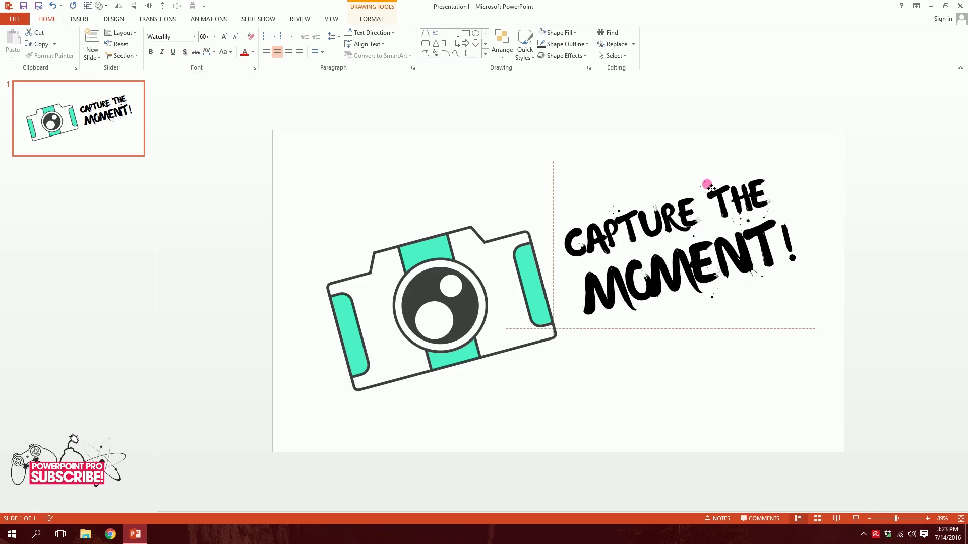
# Step: Draw a tall rectangle across the slide
pyautogui.click(689, 311)
pyautogui.click(73, 19)
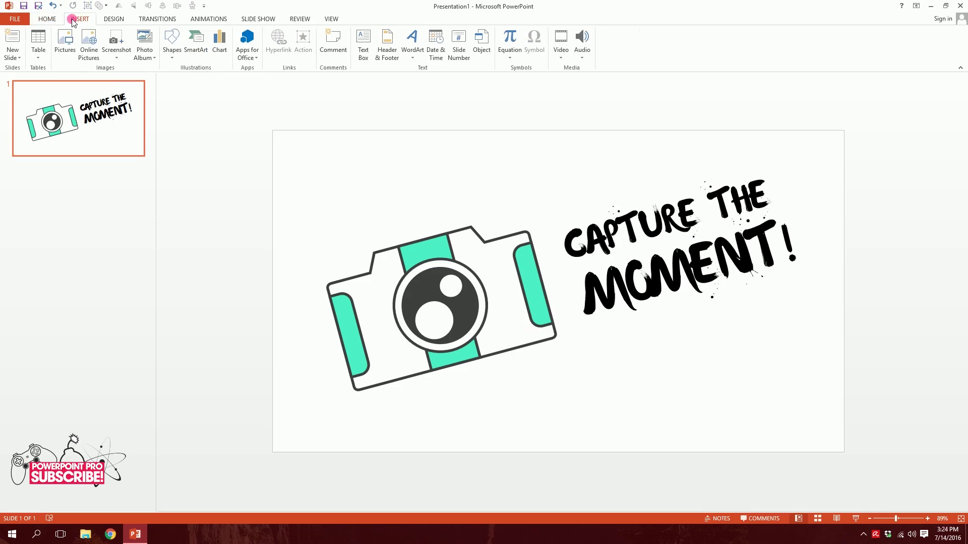
pyautogui.click(172, 48)
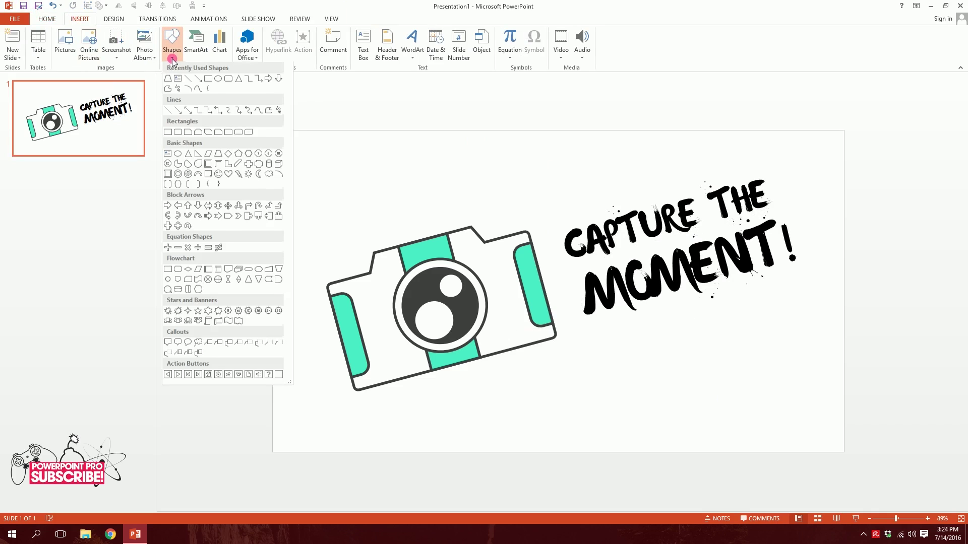
pyautogui.click(169, 134)
pyautogui.moveTo(554, 103)
pyautogui.mouseDown()
pyautogui.moveTo(657, 490)
pyautogui.moveTo(632, 473)
pyautogui.mouseUp()
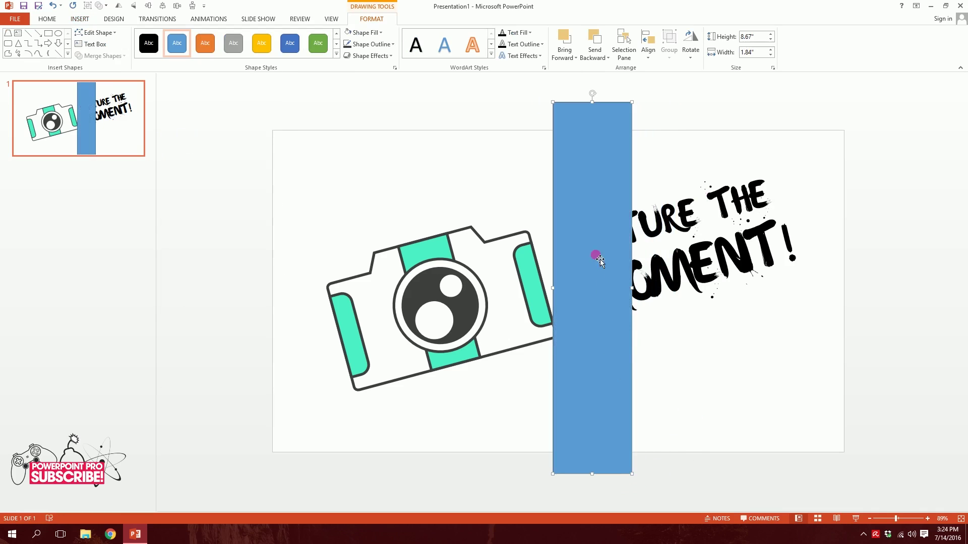
# Step: Rotate and stretch the rectangle into a long diagonal band over the camera and title
pyautogui.moveTo(600, 267); pyautogui.dragTo(655, 261)
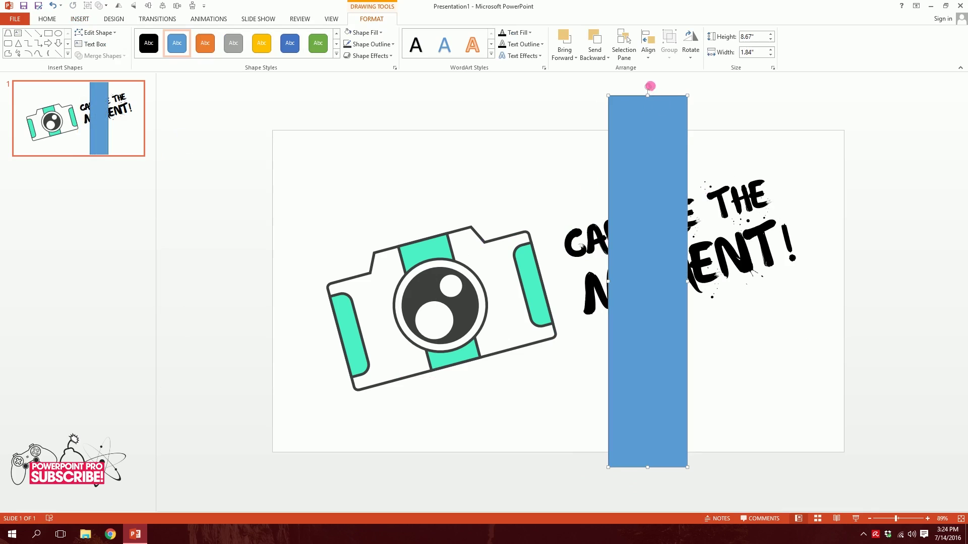
pyautogui.moveTo(648, 89); pyautogui.dragTo(855, 239)
pyautogui.moveTo(734, 281); pyautogui.dragTo(378, 348)
pyautogui.moveTo(595, 235); pyautogui.dragTo(901, 81)
pyautogui.moveTo(862, 203); pyautogui.dragTo(858, 201)
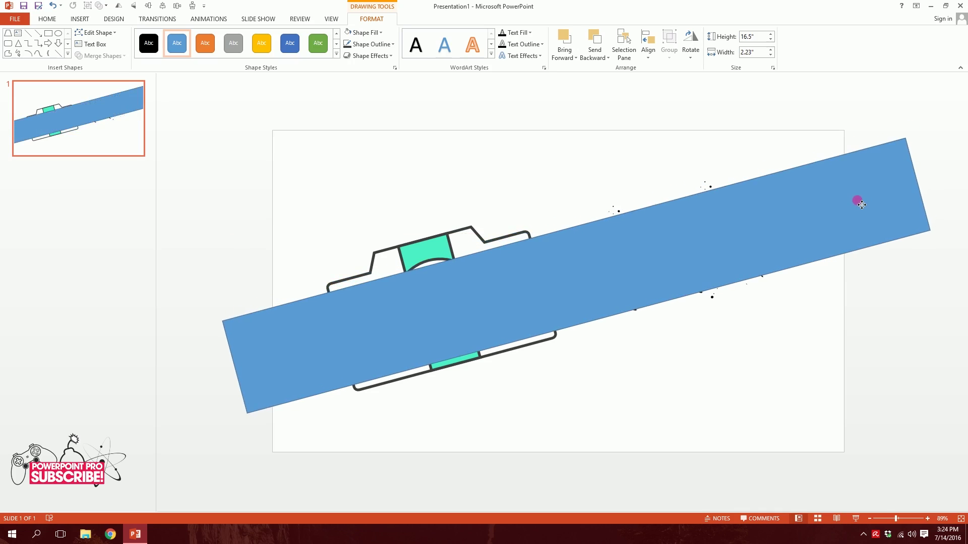
# Step: Send the band to the back, behind the camera and title
pyautogui.rightClick(557, 287)
pyautogui.click(591, 392)
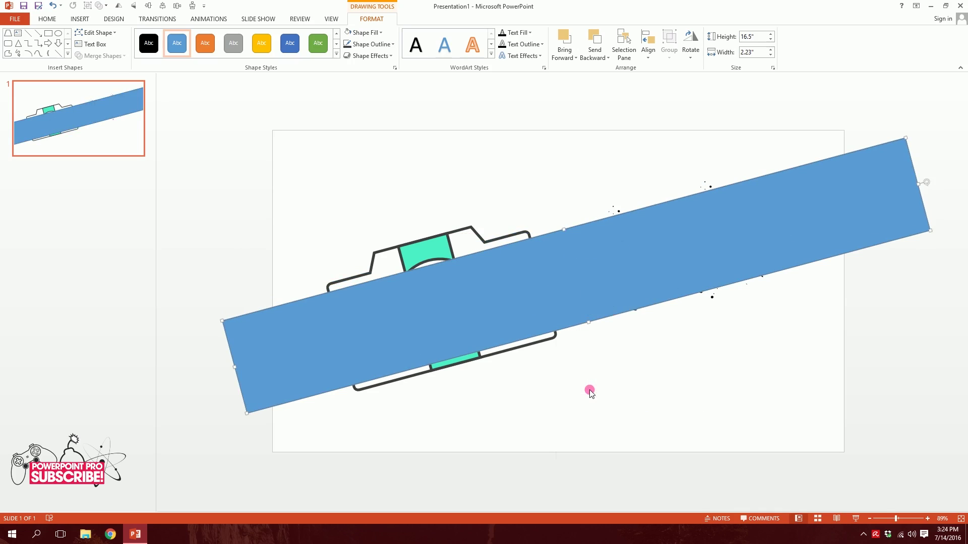
pyautogui.click(544, 408)
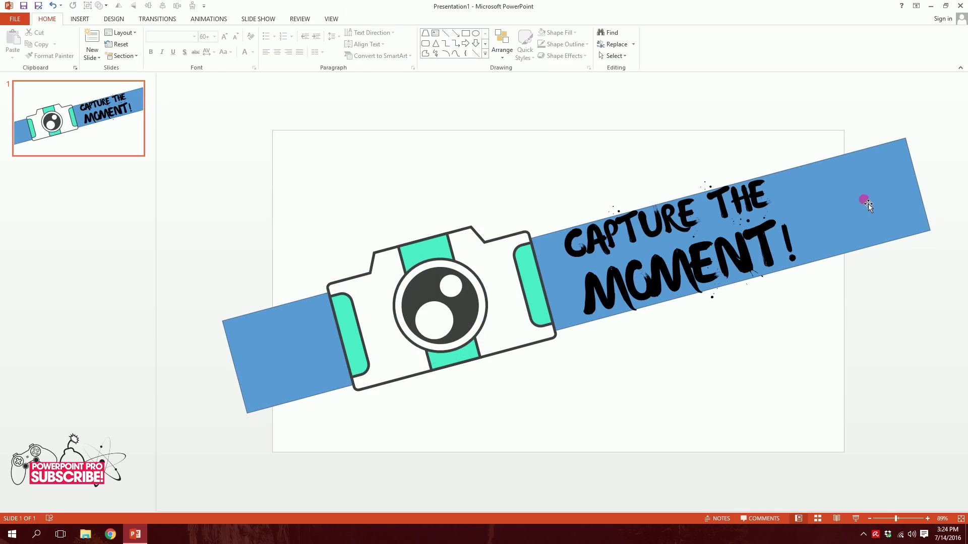
pyautogui.click(429, 249)
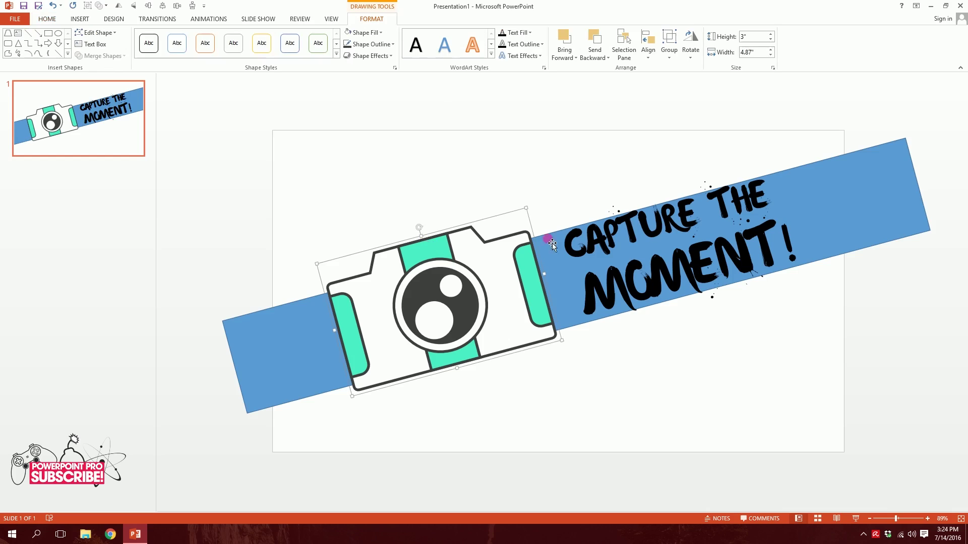
# Step: Copy the camera strip's teal fill onto the band with Format Painter
pyautogui.click(863, 211)
pyautogui.click(469, 398)
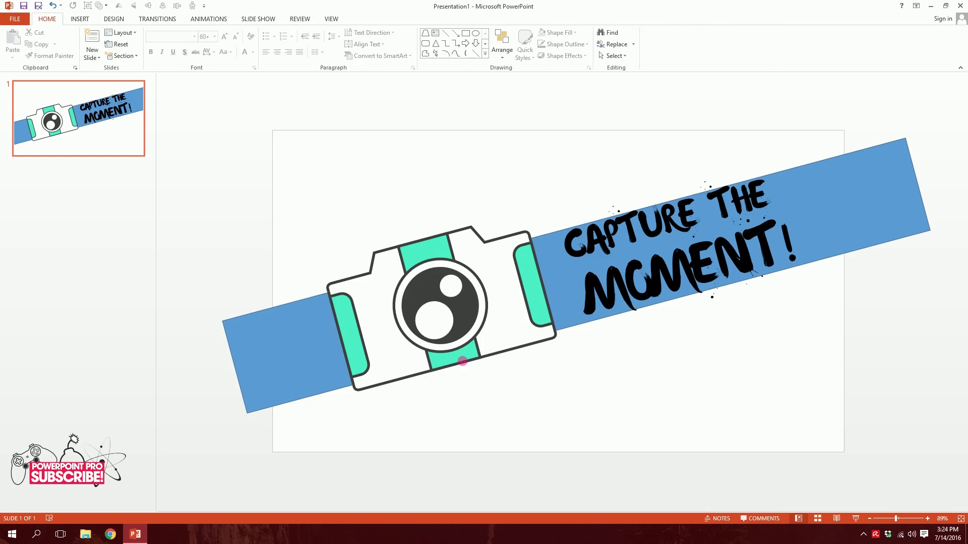
pyautogui.click(434, 244)
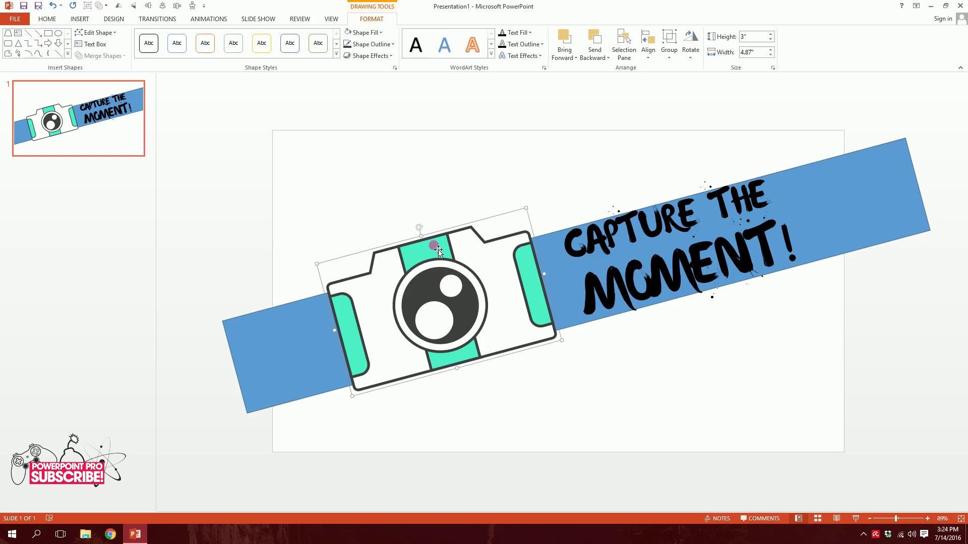
pyautogui.click(442, 251)
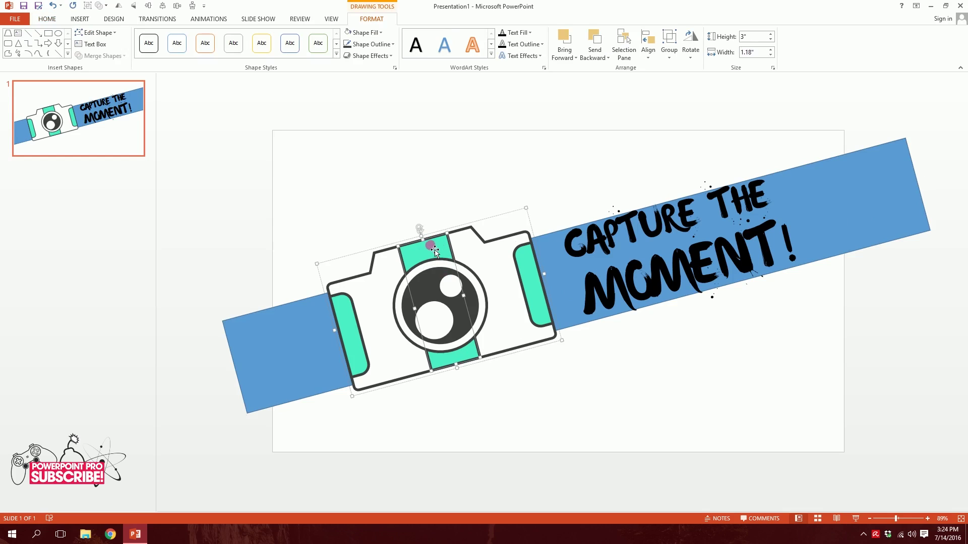
pyautogui.click(48, 19)
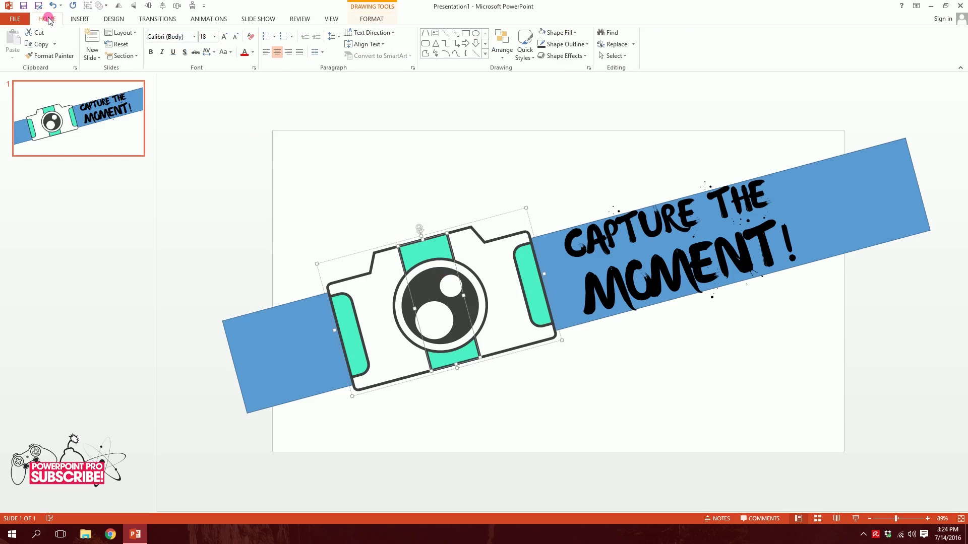
pyautogui.click(47, 63)
pyautogui.click(871, 200)
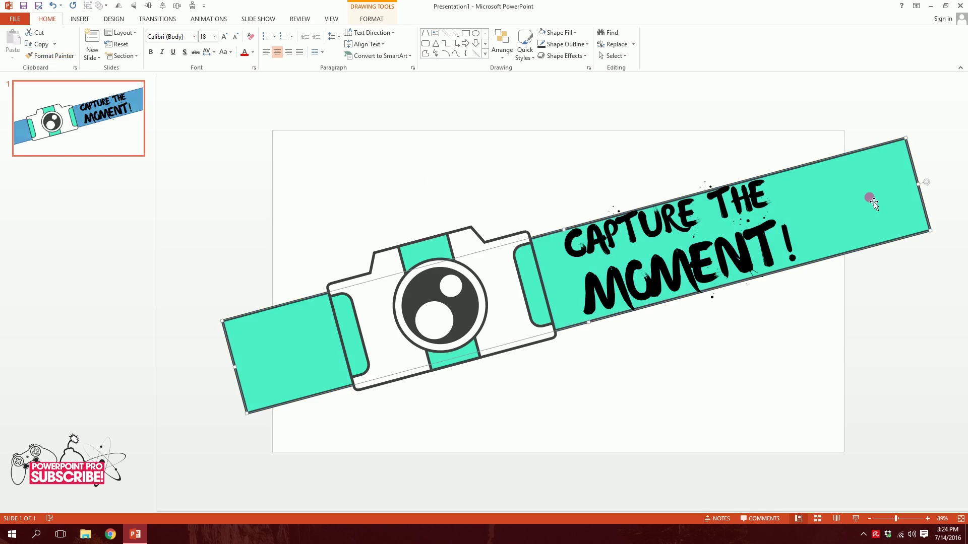
pyautogui.click(783, 395)
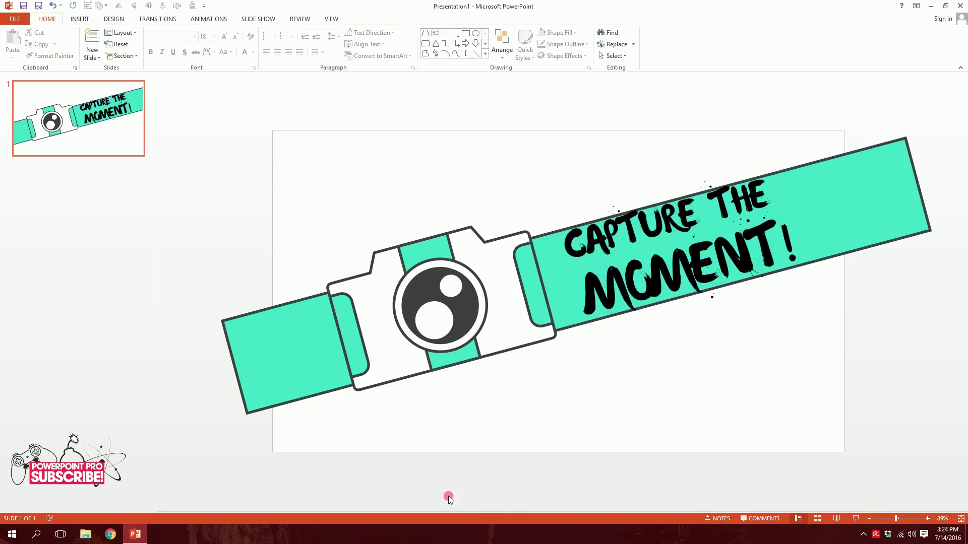
# Step: Set the band's Shape Outline to No Outline
pyautogui.click(305, 379)
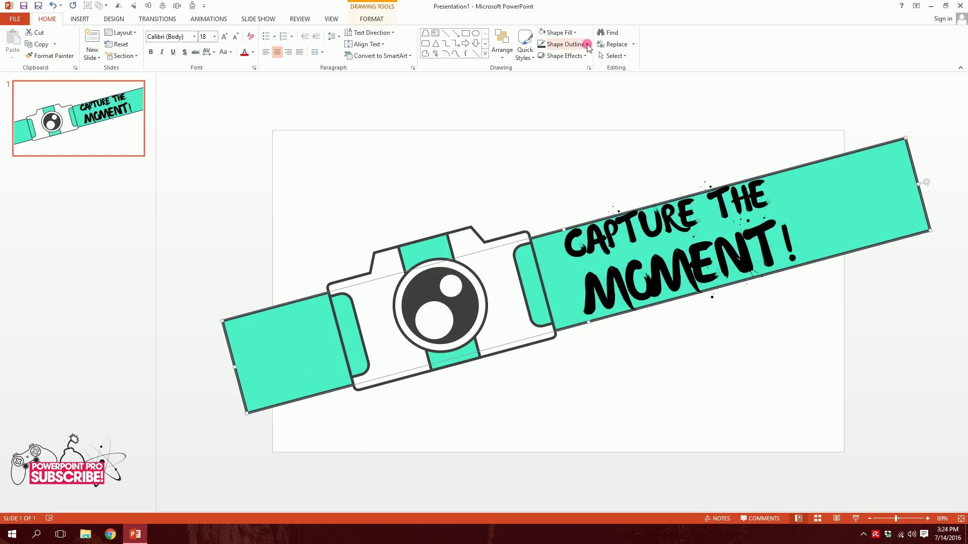
pyautogui.click(588, 44)
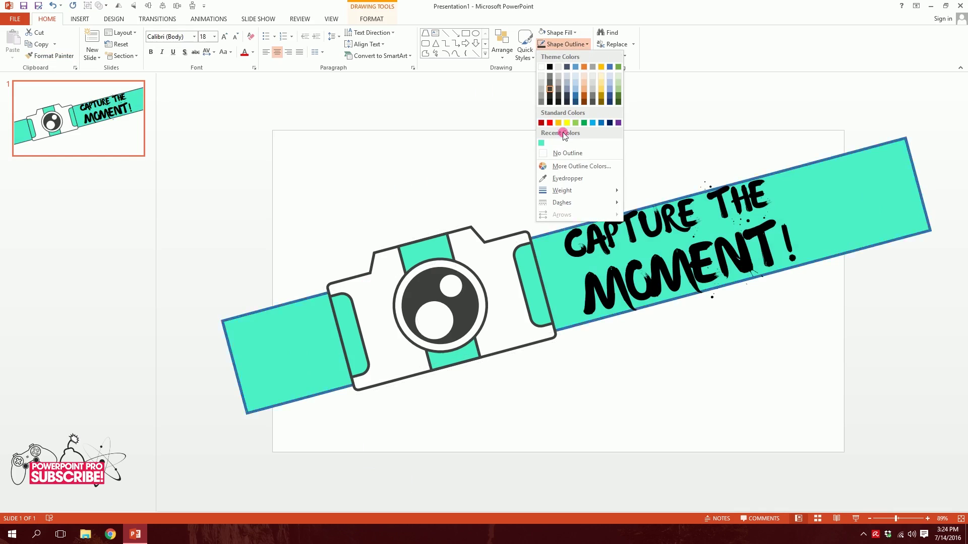
pyautogui.click(544, 154)
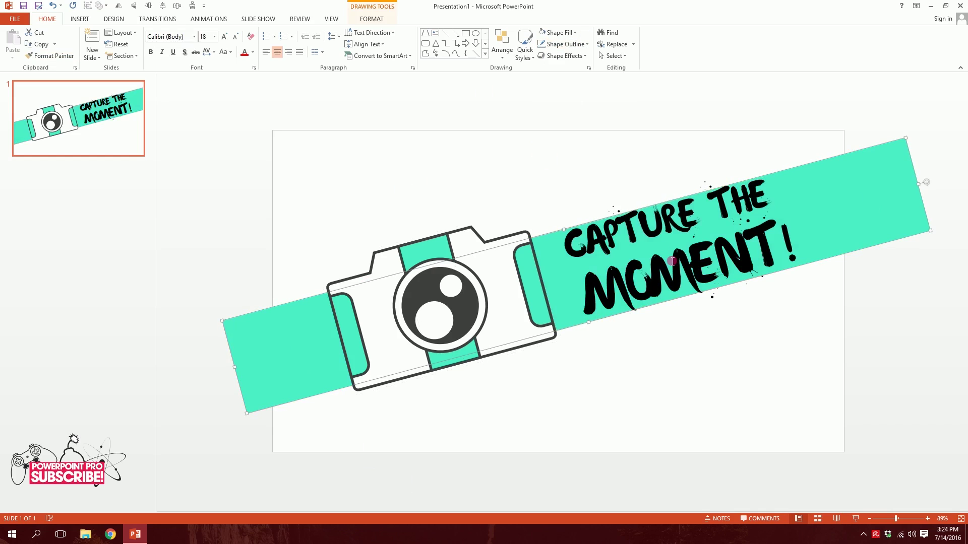
pyautogui.click(593, 187)
# Step: Nudge CAPTURE THE slightly right and select both title text boxes
pyautogui.click(680, 195)
pyautogui.moveTo(680, 196); pyautogui.dragTo(683, 201)
pyautogui.moveTo(513, 150); pyautogui.dragTo(889, 434)
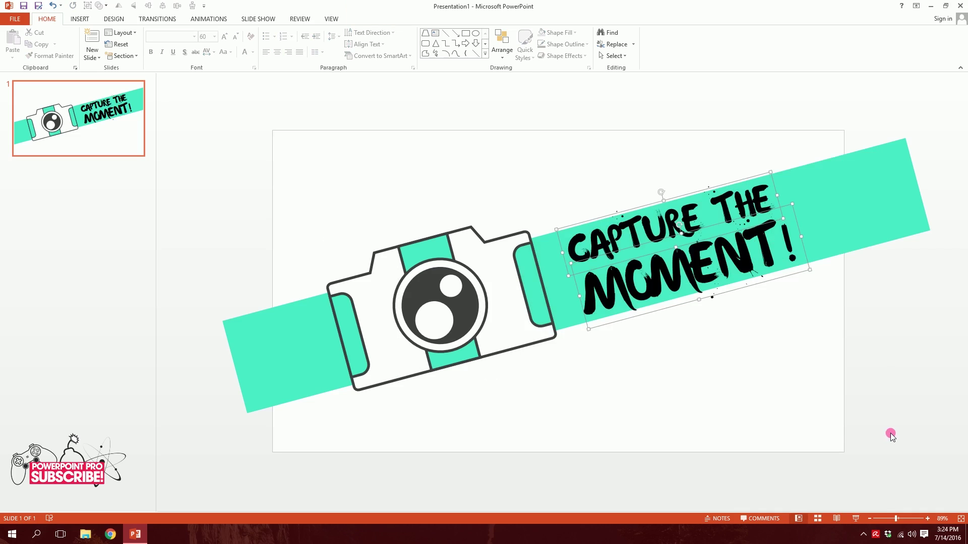
# Step: Change both title lines' font colour from black to a dark grey theme colour
pyautogui.click(252, 52)
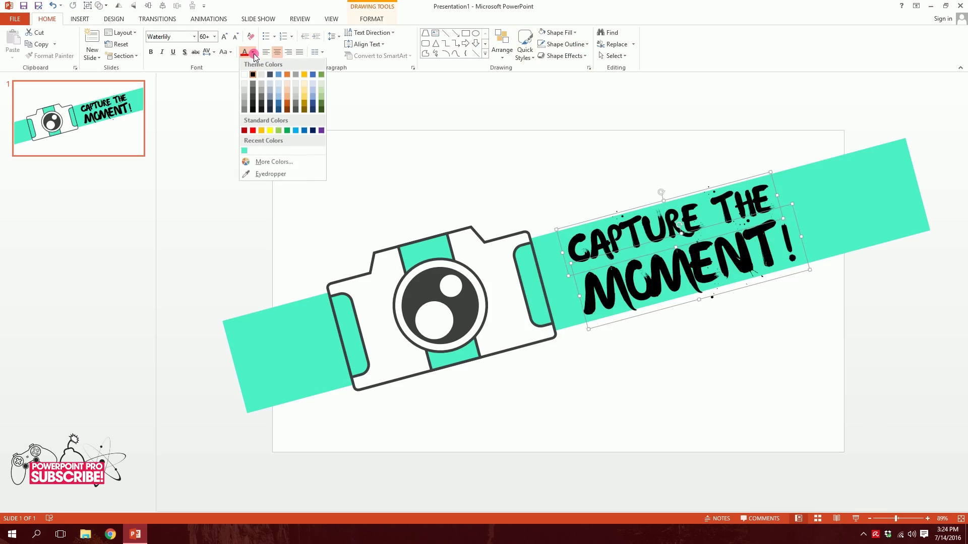
pyautogui.click(252, 96)
pyautogui.click(634, 412)
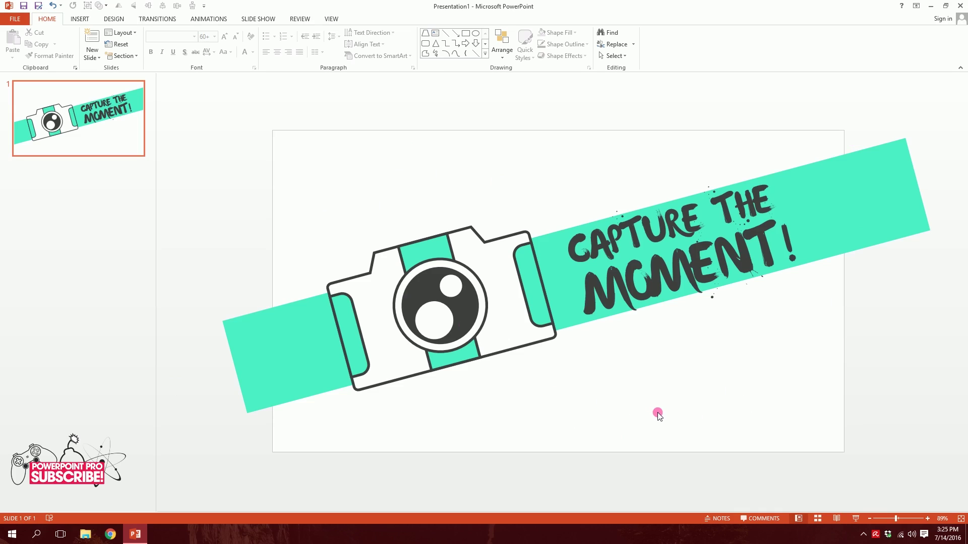
# Step: Send the camera to the back and enlarge it to fill the slide
pyautogui.click(486, 247)
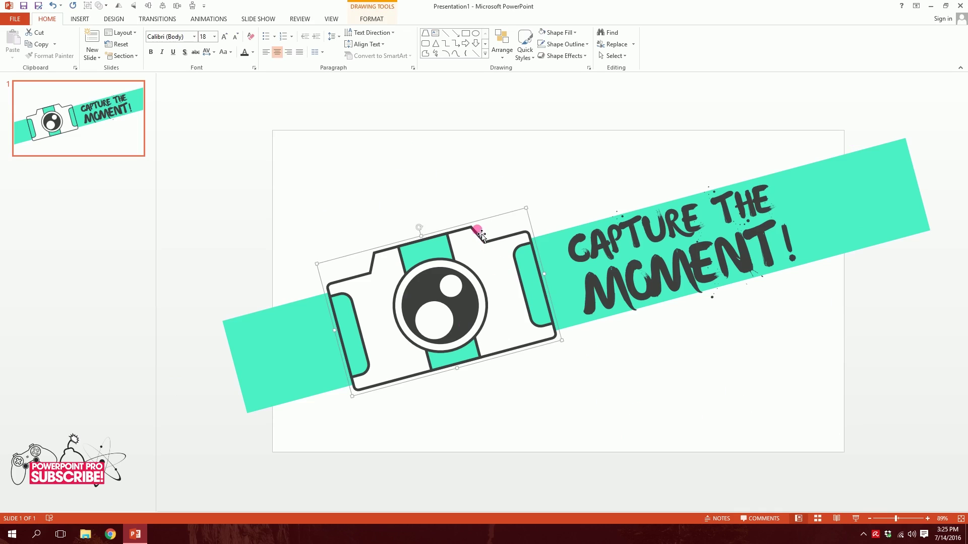
pyautogui.rightClick(468, 223)
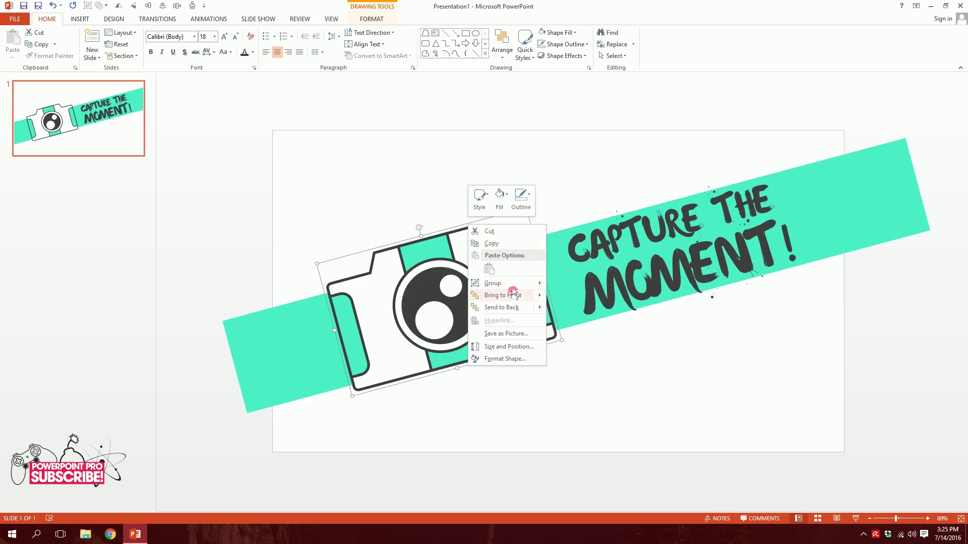
pyautogui.click(511, 308)
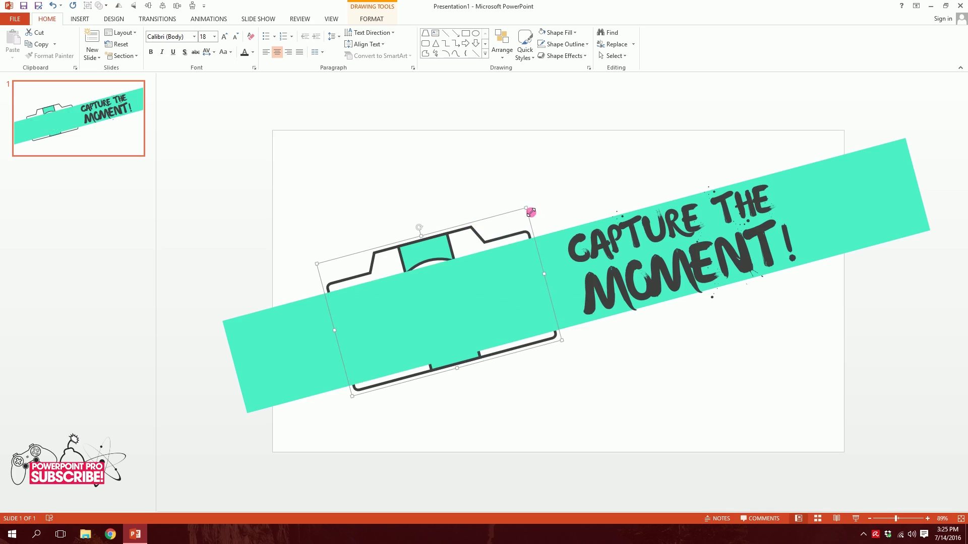
pyautogui.moveTo(531, 211); pyautogui.dragTo(637, 156)
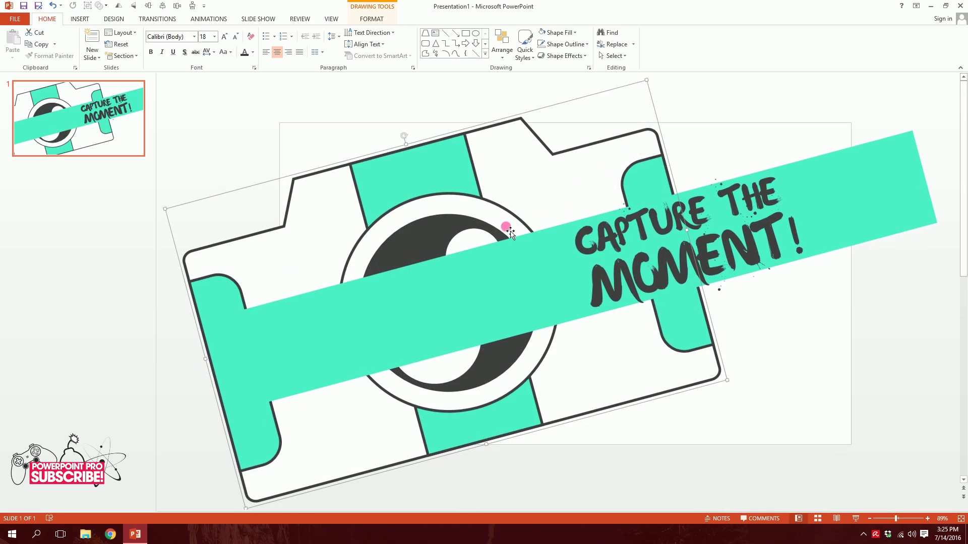
pyautogui.moveTo(670, 357); pyautogui.dragTo(744, 398)
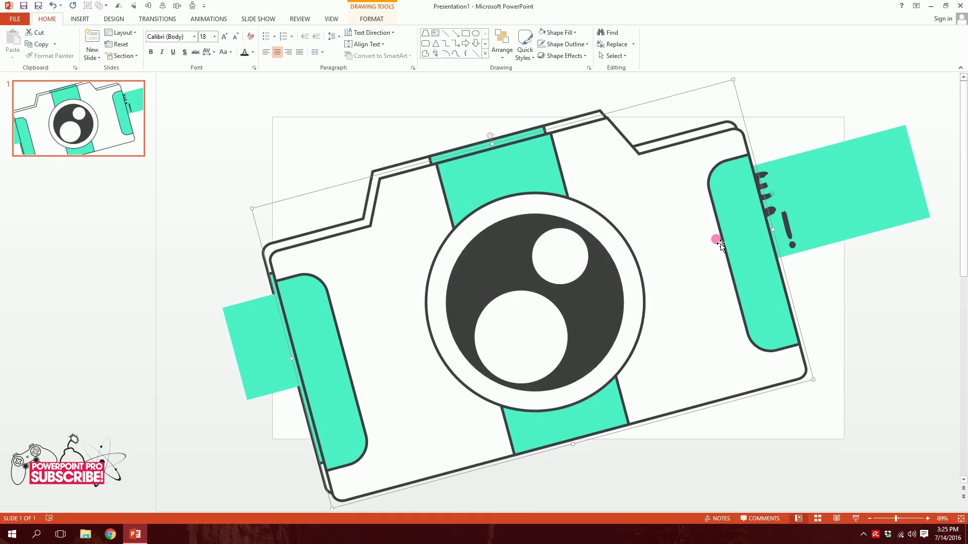
# Step: Place a small copy of the camera on the teal band left of the title
pyautogui.moveTo(716, 238)
pyautogui.mouseDown()
pyautogui.moveTo(728, 243)
pyautogui.moveTo(711, 243)
pyautogui.mouseUp()
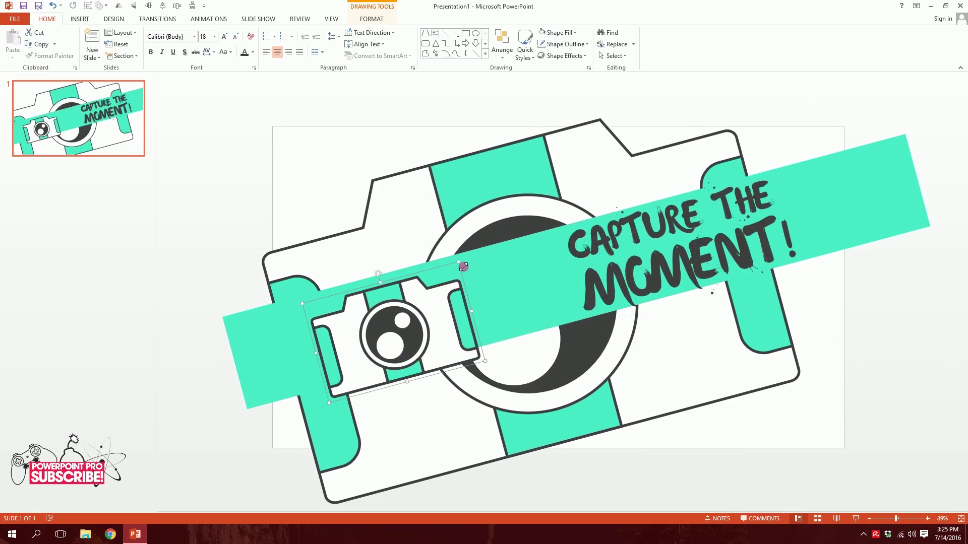
pyautogui.moveTo(428, 335); pyautogui.dragTo(465, 303)
pyautogui.click(292, 199)
pyautogui.click(337, 246)
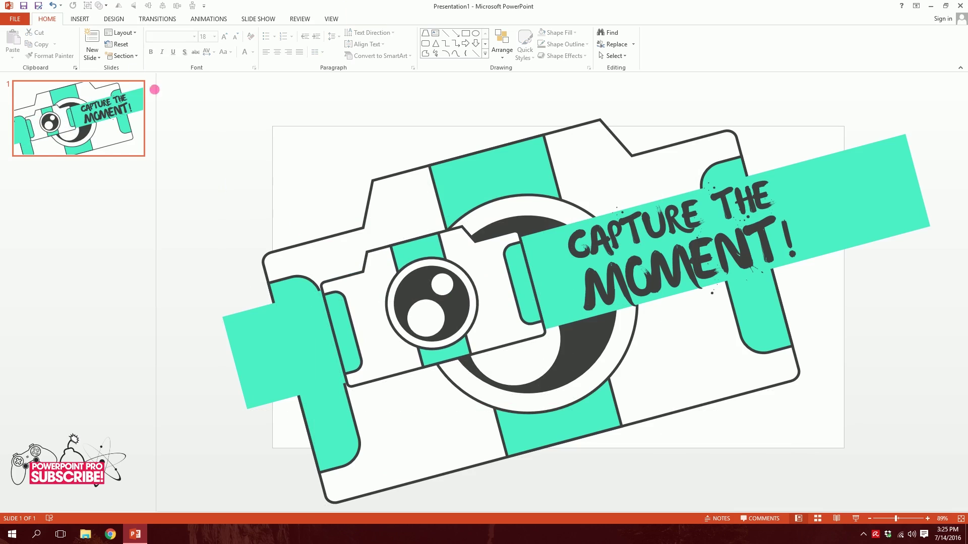
pyautogui.click(79, 18)
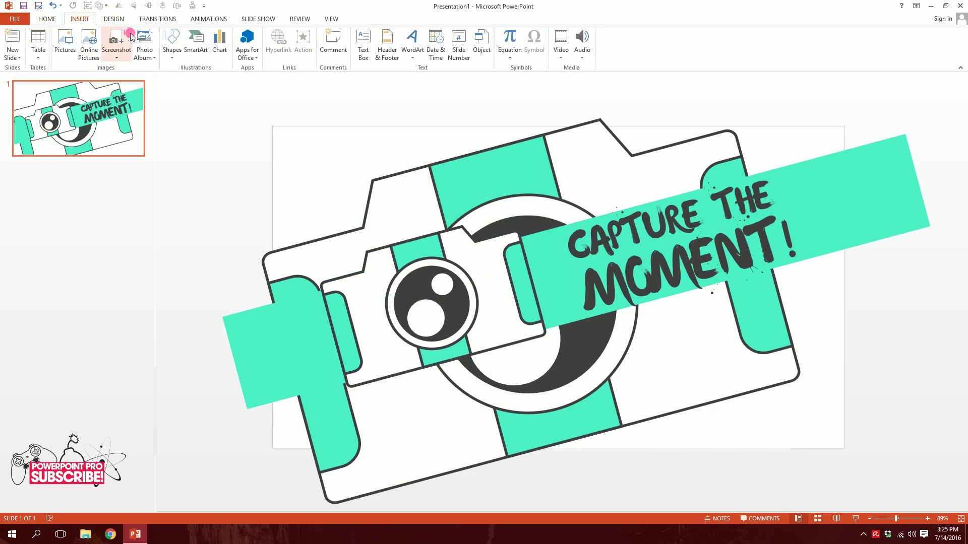
# Step: Draw a white, outline-free rectangle covering the whole slide
pyautogui.click(174, 51)
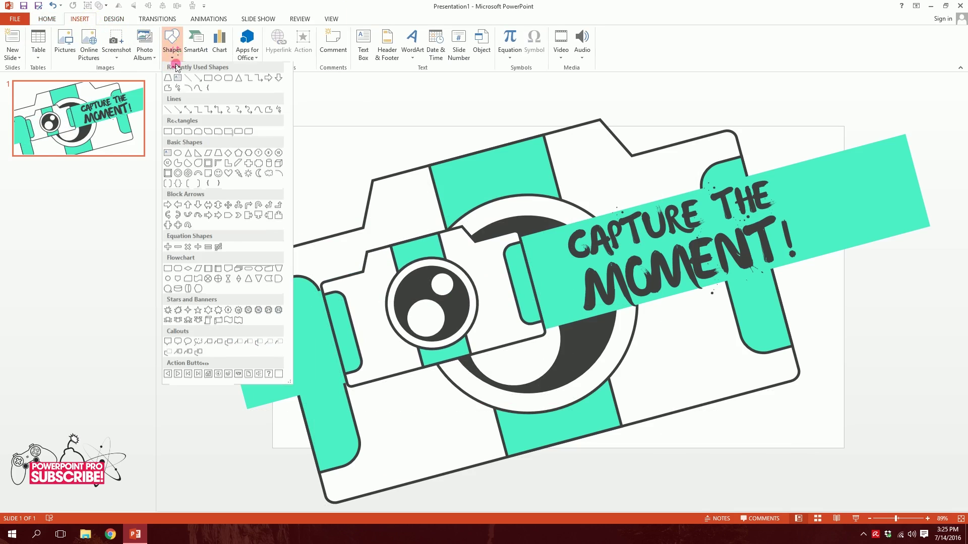
pyautogui.click(167, 134)
pyautogui.moveTo(273, 127); pyautogui.dragTo(844, 448)
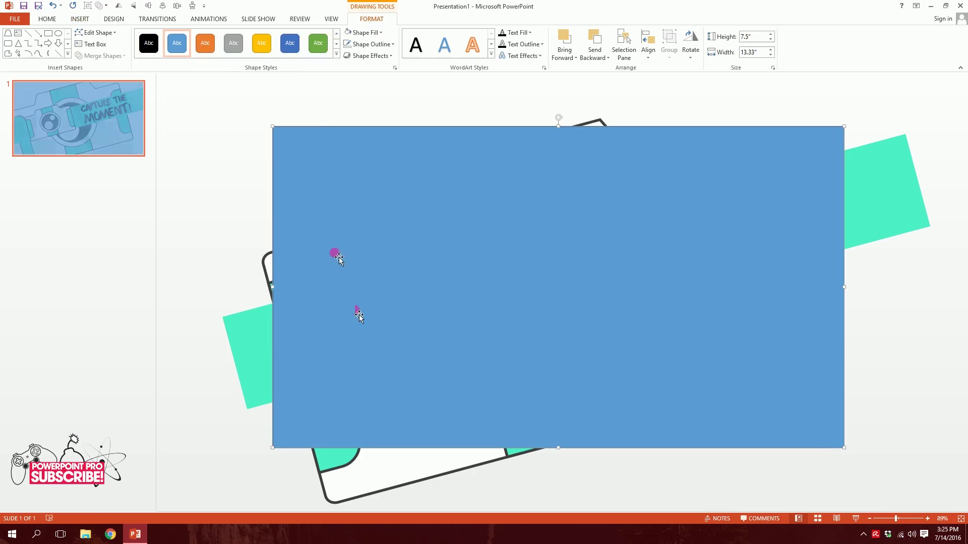
pyautogui.click(358, 44)
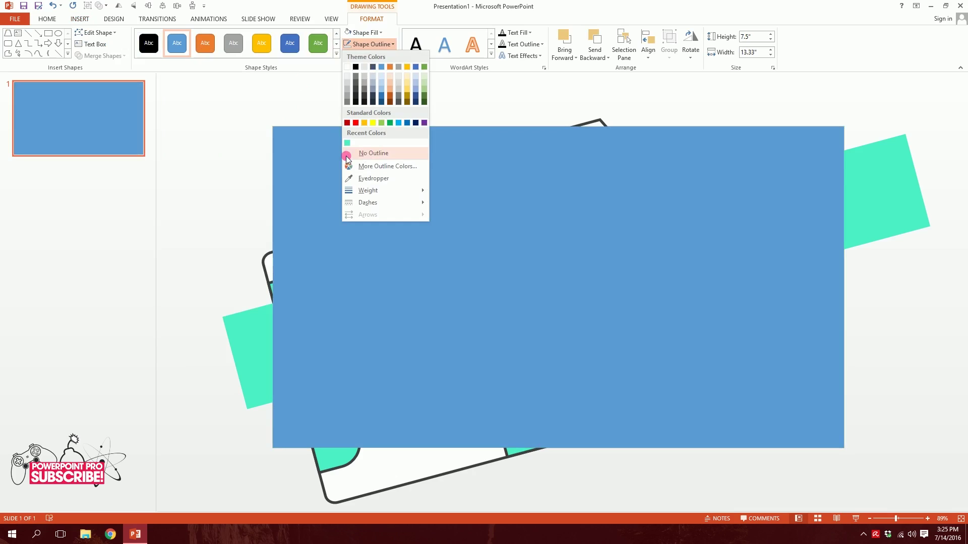
pyautogui.click(346, 156)
pyautogui.click(362, 32)
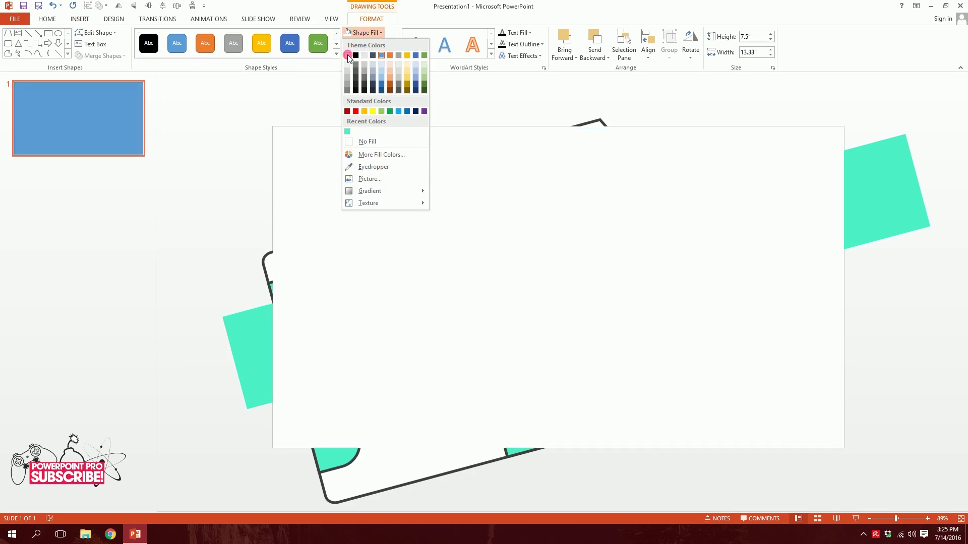
pyautogui.click(347, 55)
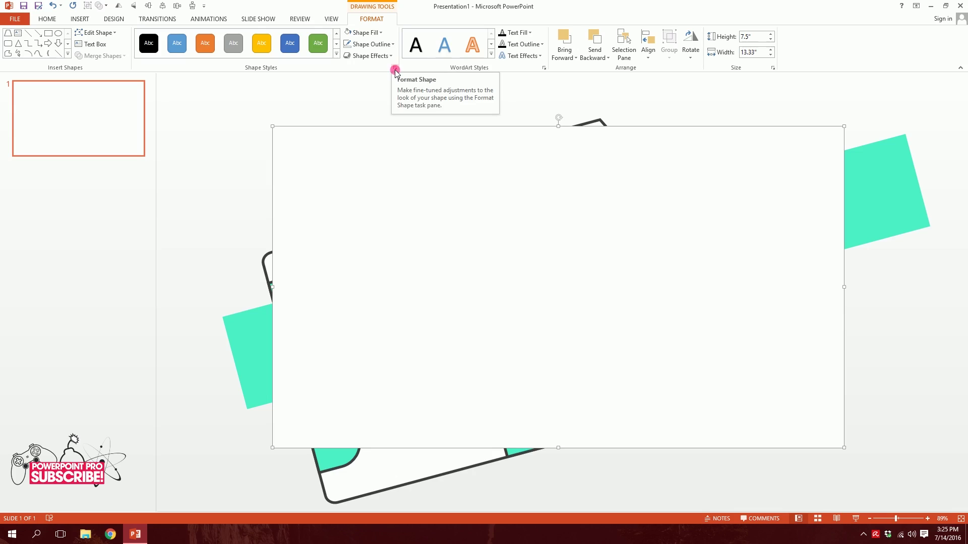
# Step: Set the white rectangle's fill transparency to 22%
pyautogui.click(395, 68)
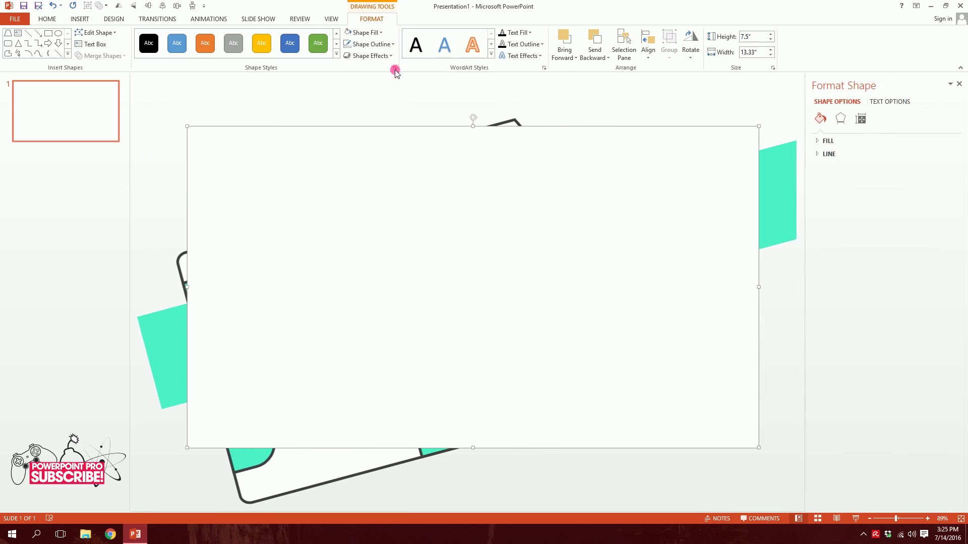
pyautogui.click(838, 142)
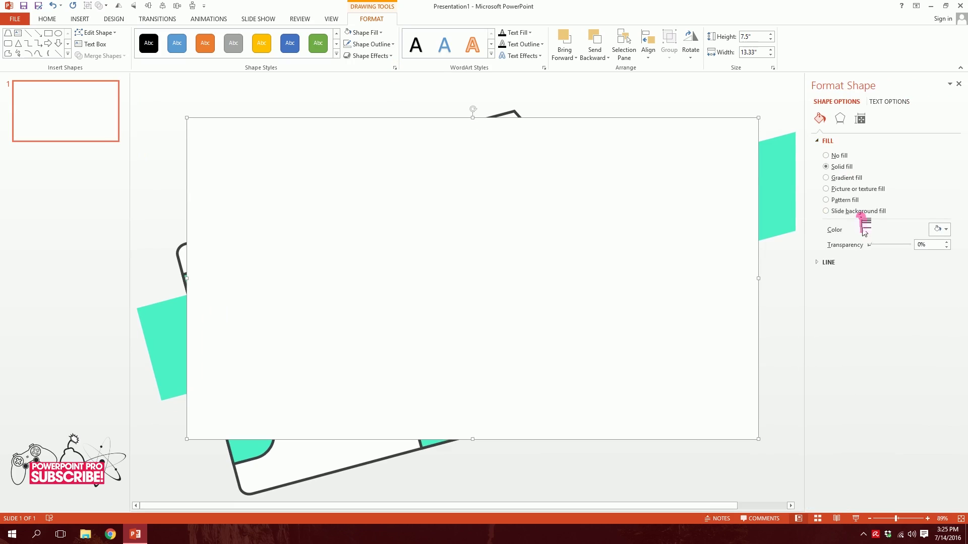
pyautogui.moveTo(872, 246); pyautogui.dragTo(876, 249)
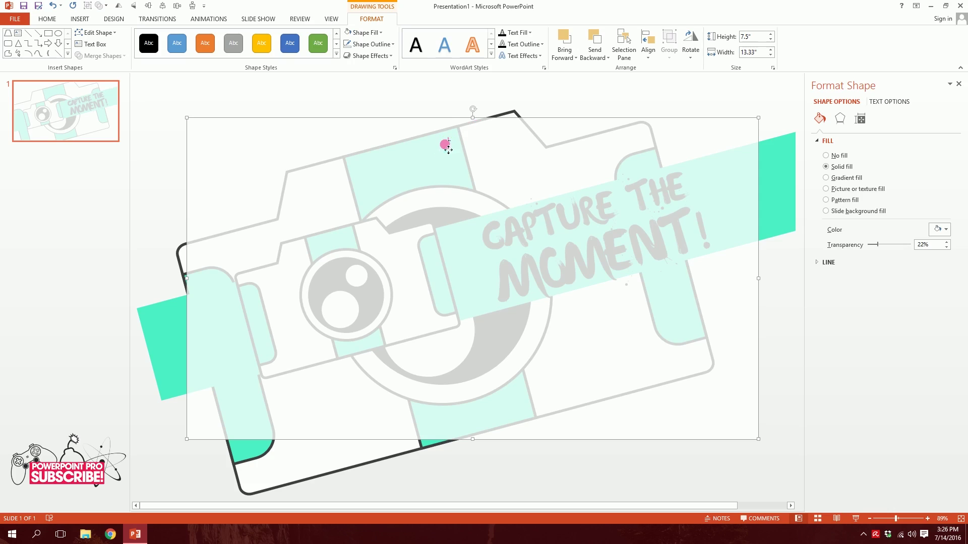
pyautogui.rightClick(445, 146)
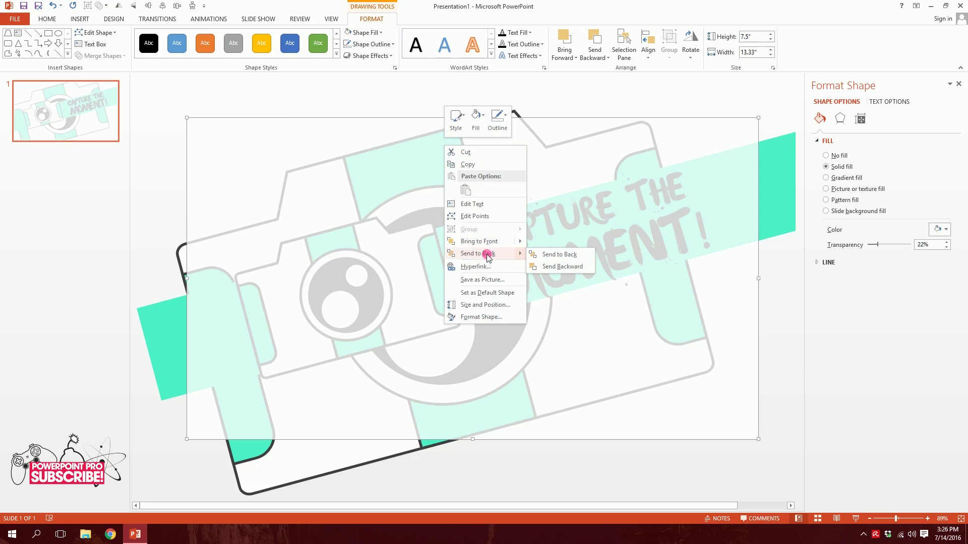
# Step: Send the white overlay, then the large camera, to the back so only the camera fades
pyautogui.click(488, 256)
pyautogui.click(453, 154)
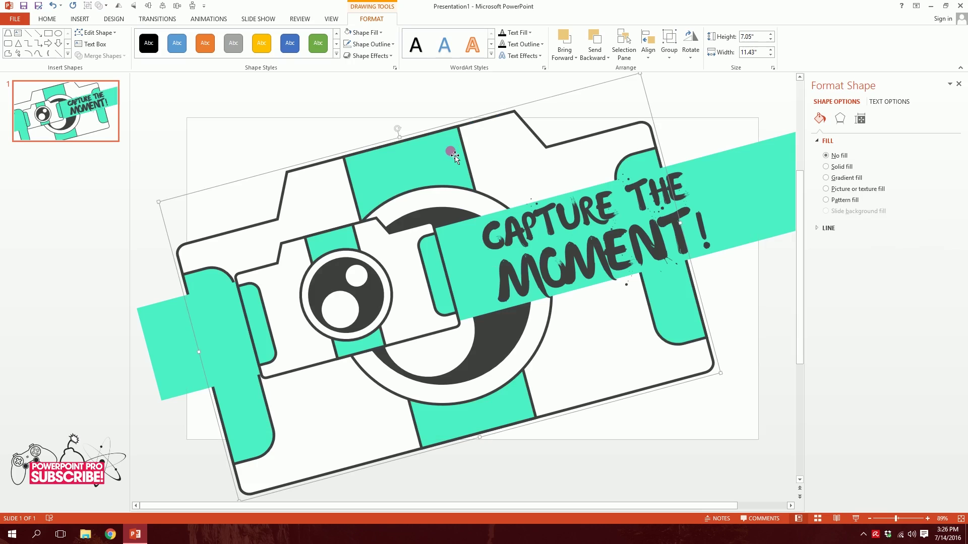
pyautogui.rightClick(451, 153)
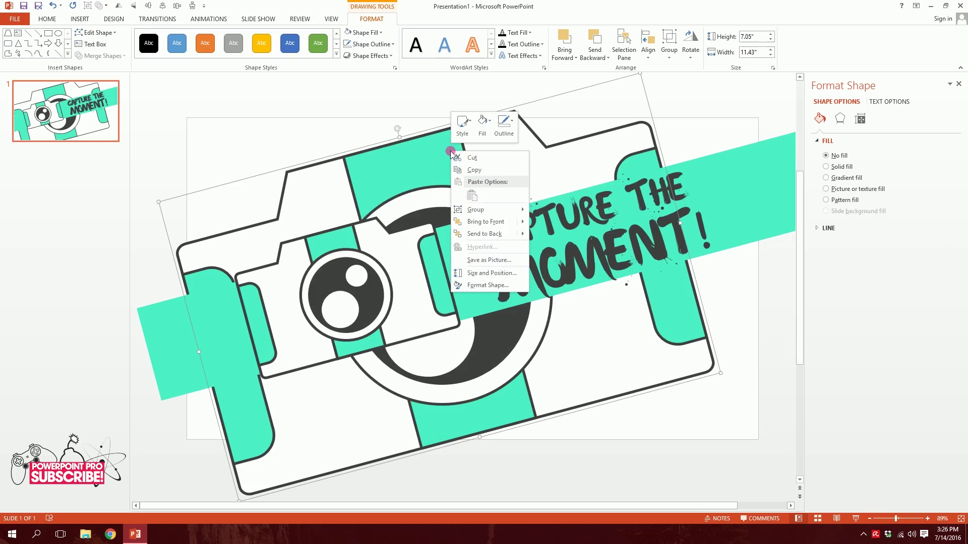
pyautogui.click(498, 235)
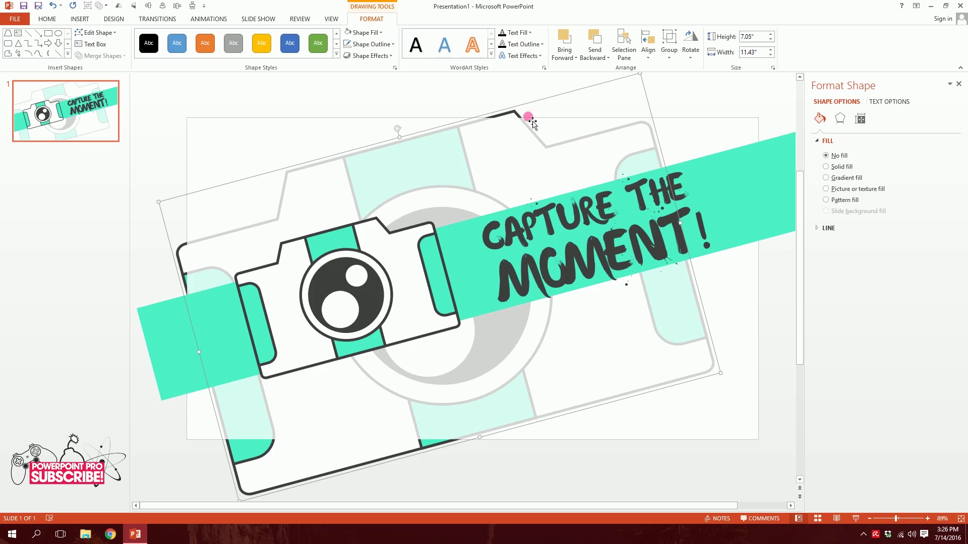
pyautogui.click(536, 100)
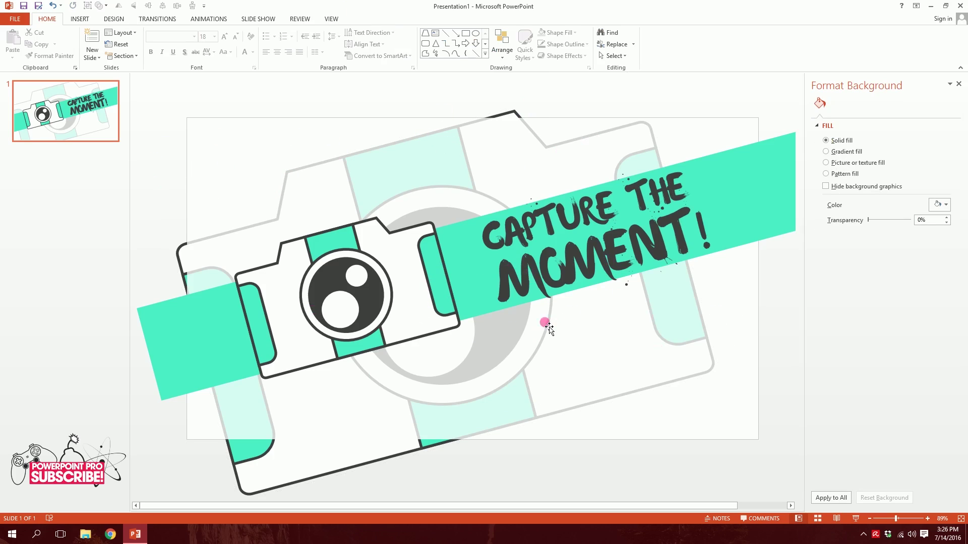
# Step: Enlarge the small camera on the banner slightly
pyautogui.click(347, 310)
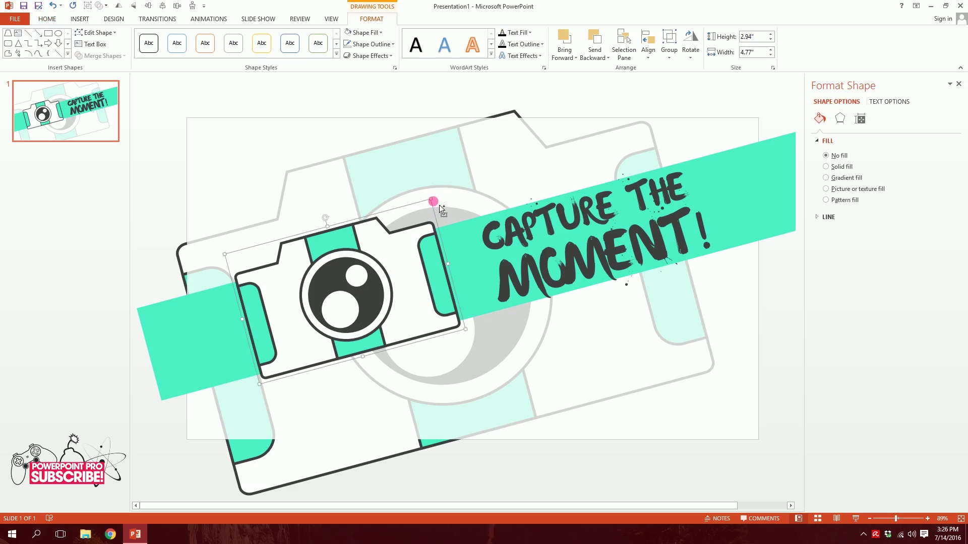
pyautogui.moveTo(432, 200); pyautogui.dragTo(443, 188)
pyautogui.click(201, 335)
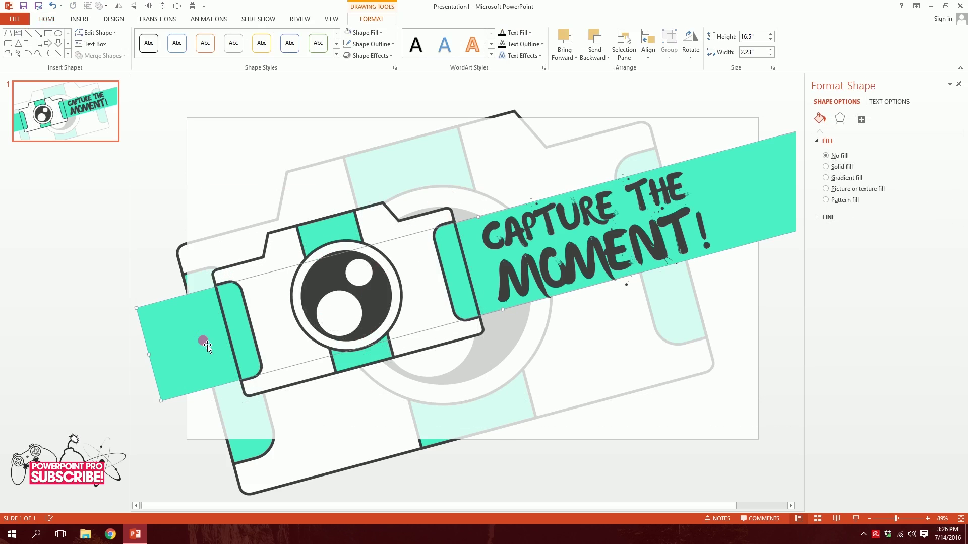
pyautogui.click(574, 236)
pyautogui.click(463, 304)
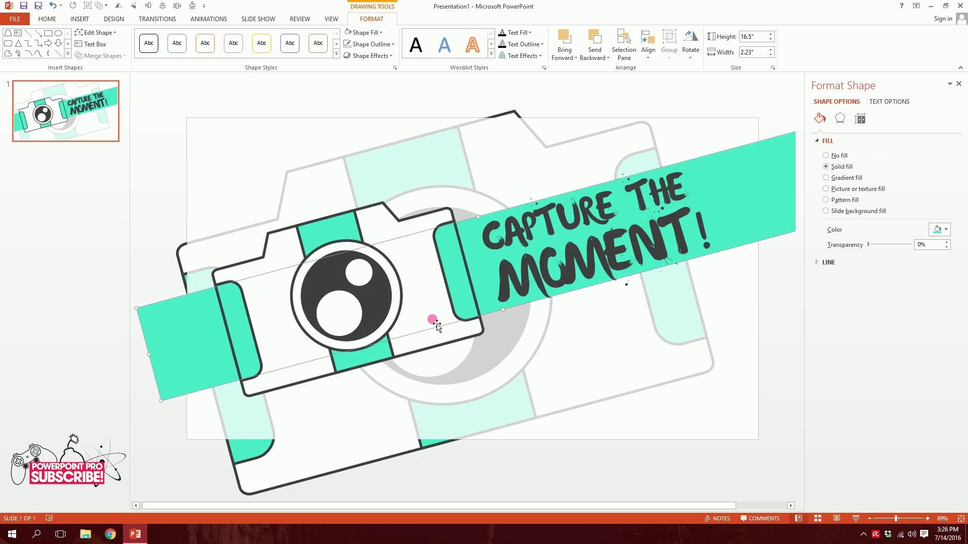